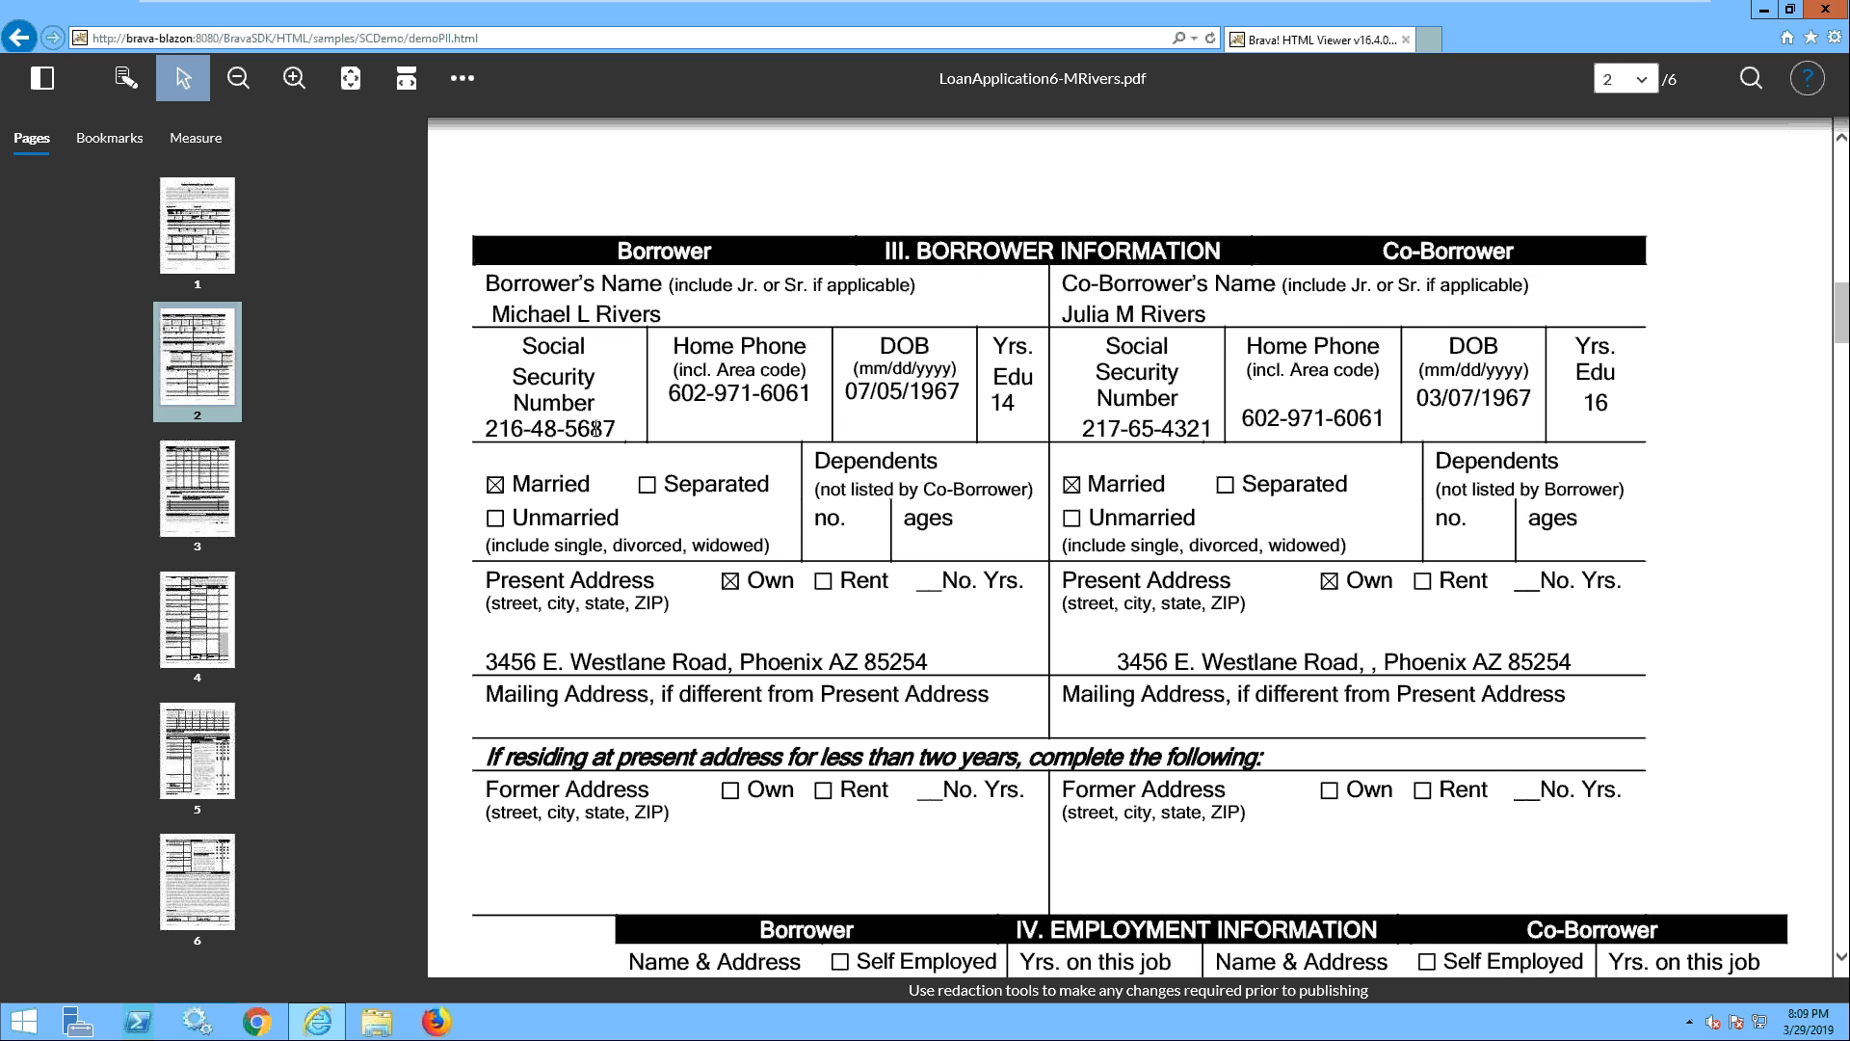
# - Start a new markup on the loan application and switch from the annotation tools to the redaction tools
pyautogui.click(122, 81)
pyautogui.click(135, 117)
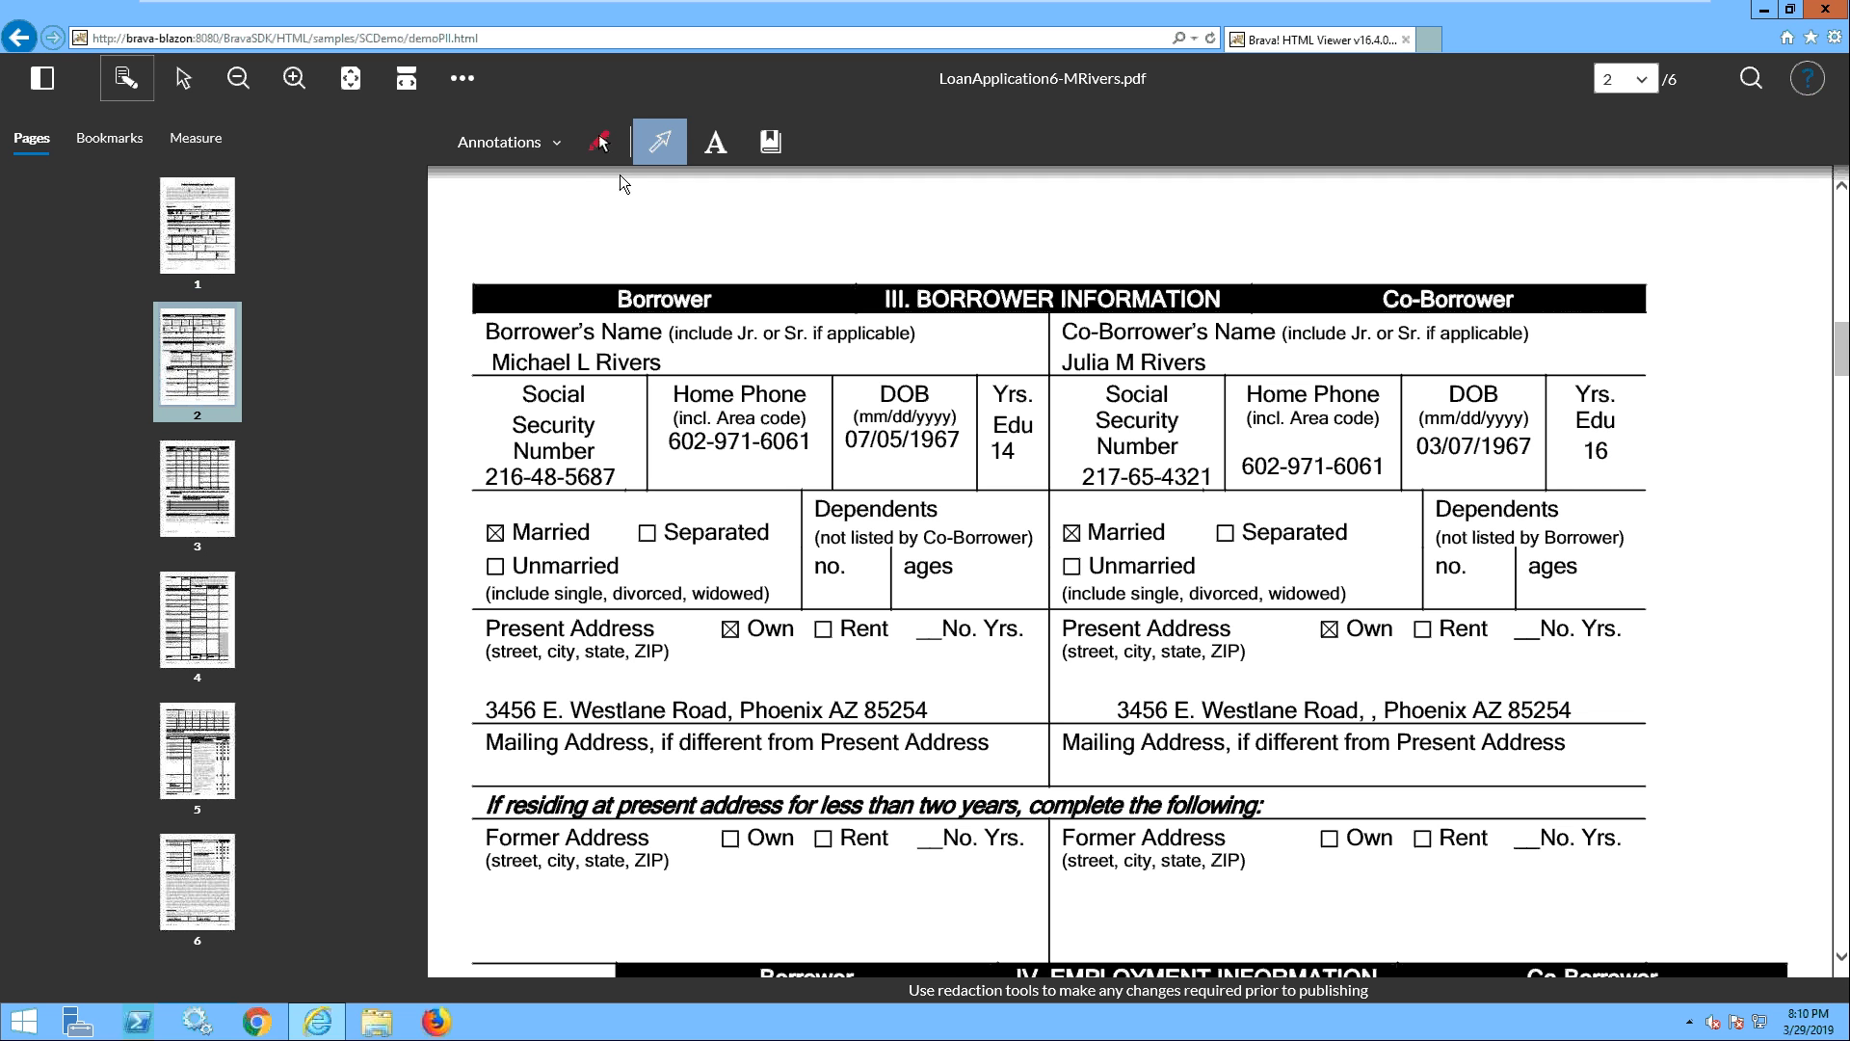
pyautogui.click(511, 142)
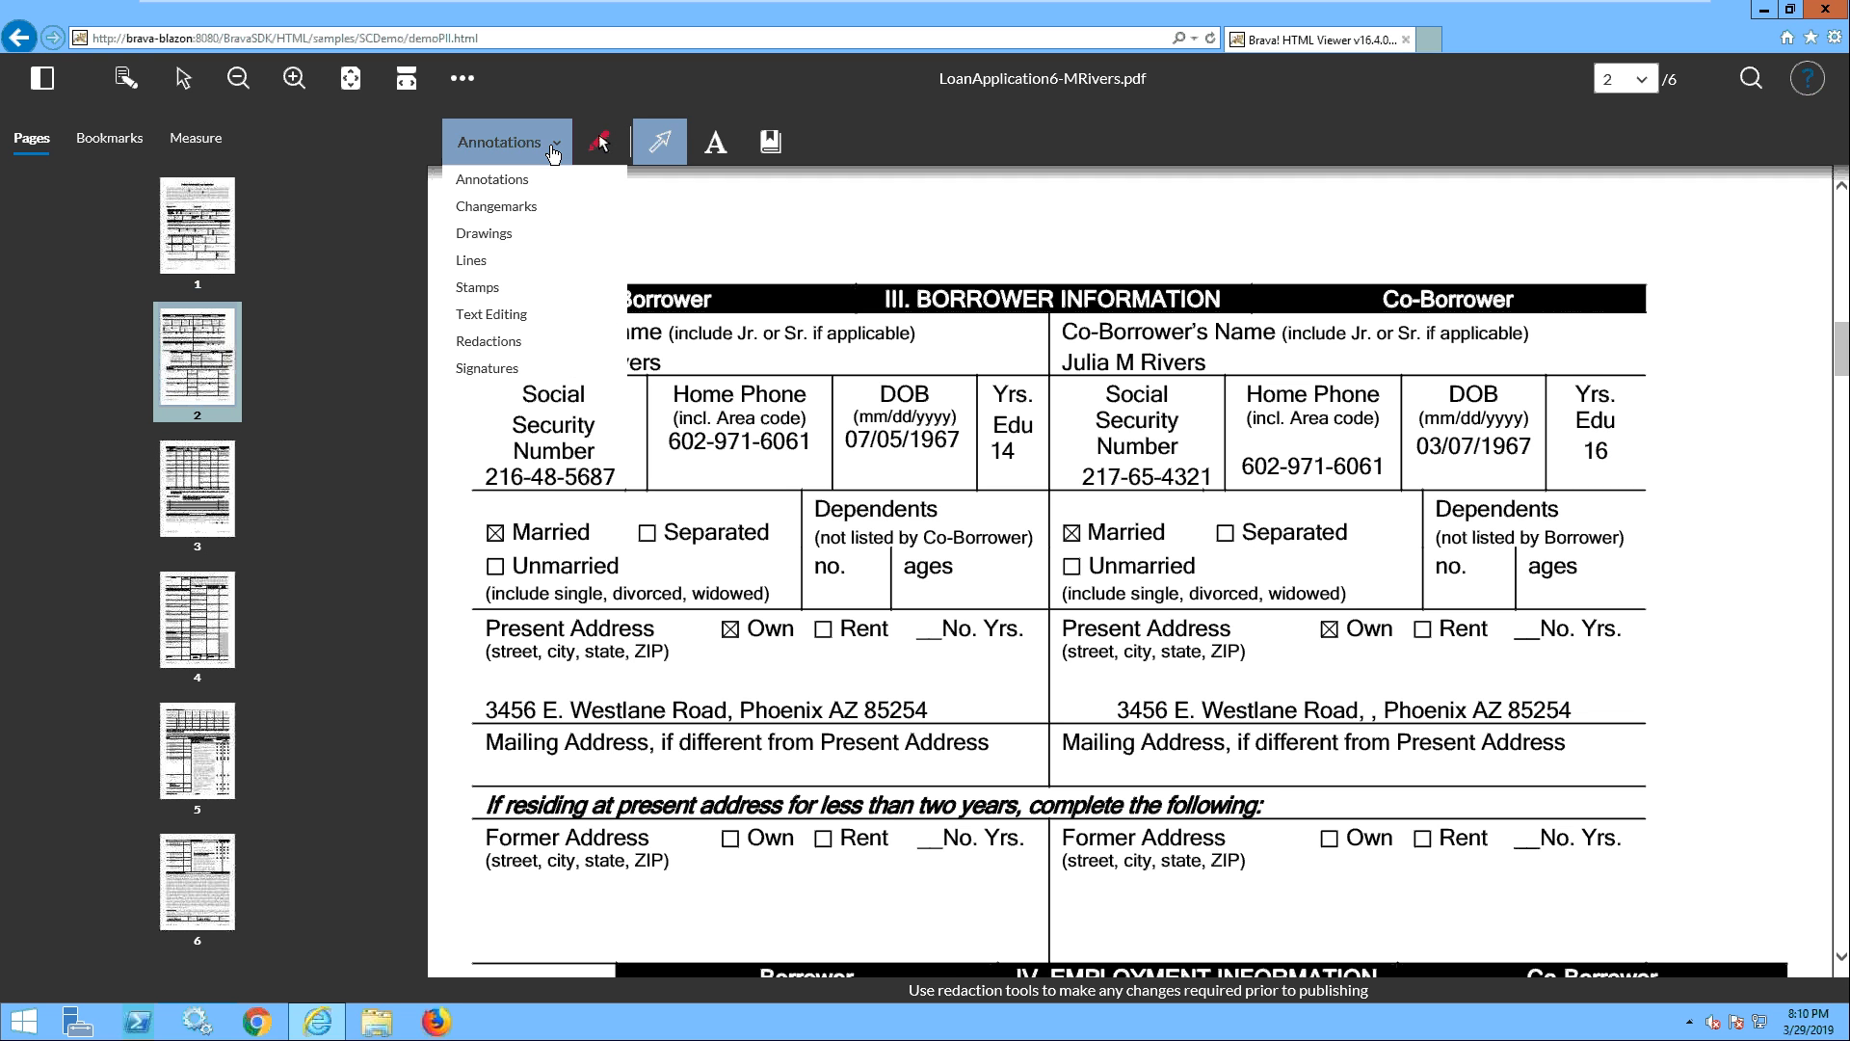
pyautogui.click(489, 341)
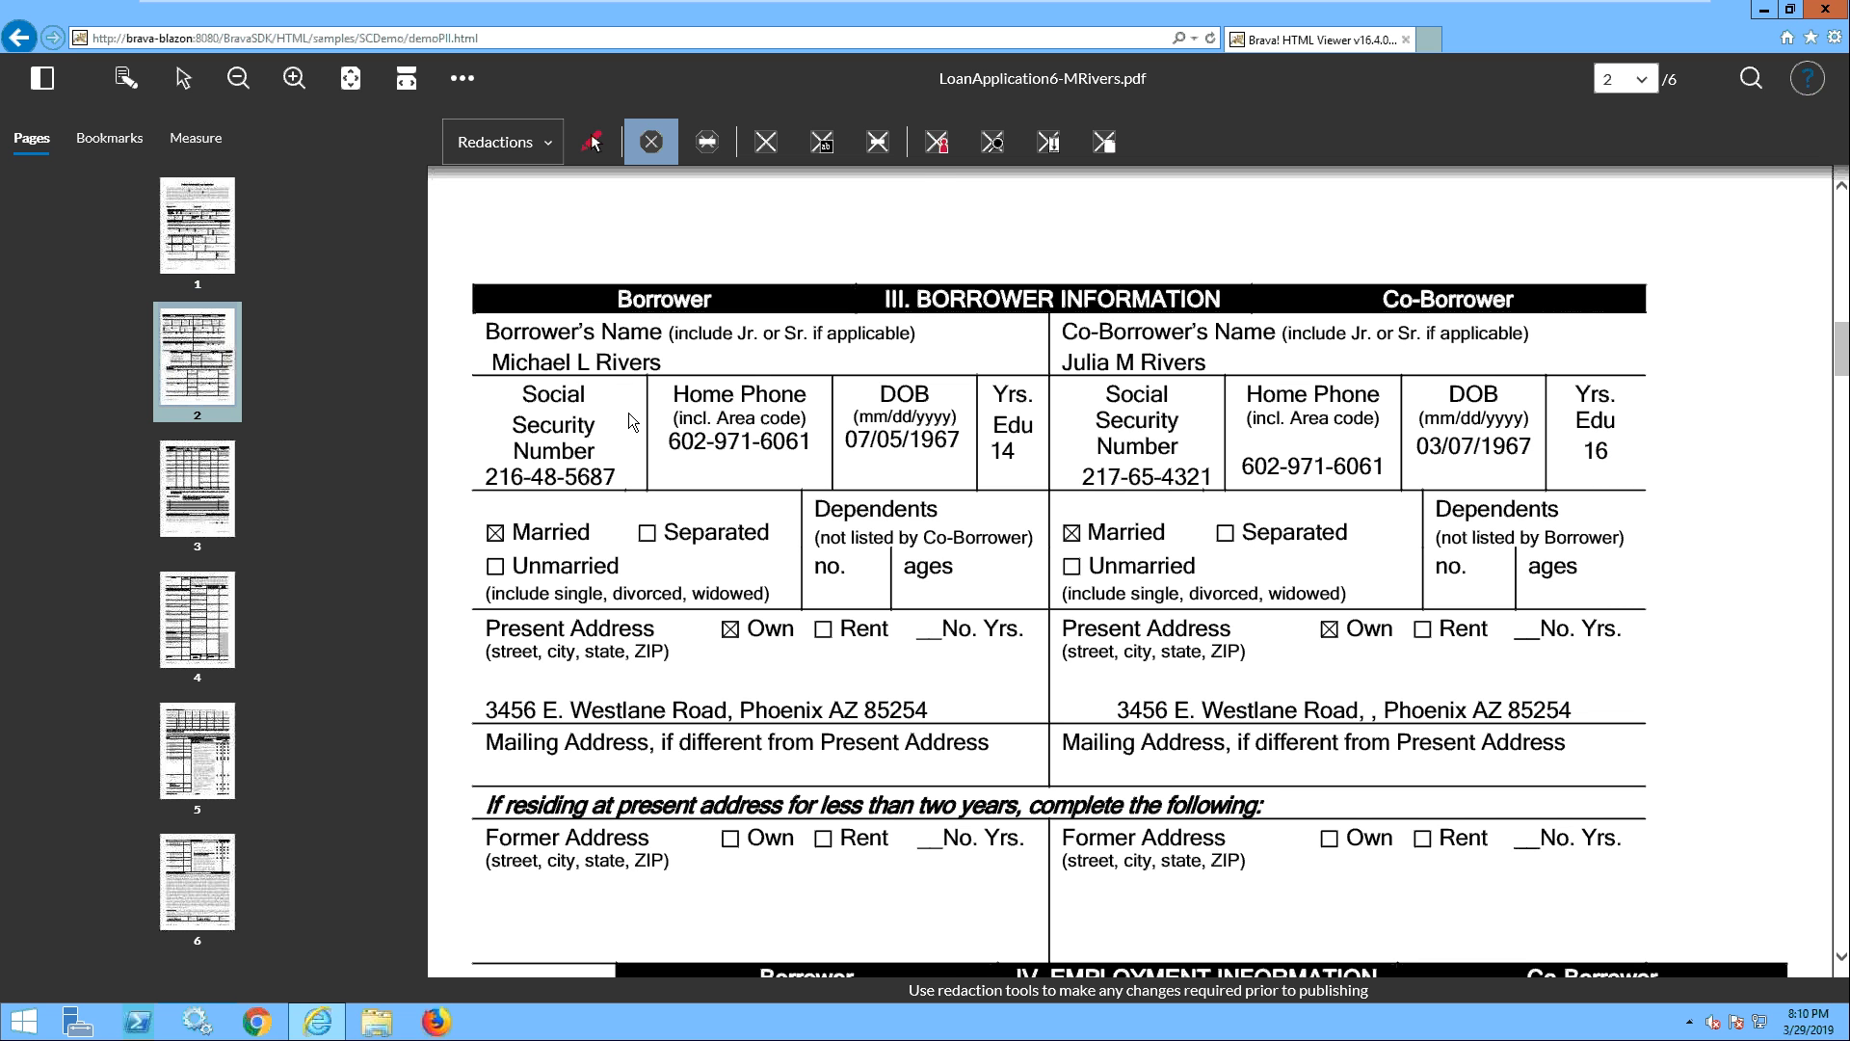
# - Redact by pattern all Social Security numbers, Visa, Mastercard, Discover and American Express card numbers, and email addresses, and review the redaction details
pyautogui.click(937, 154)
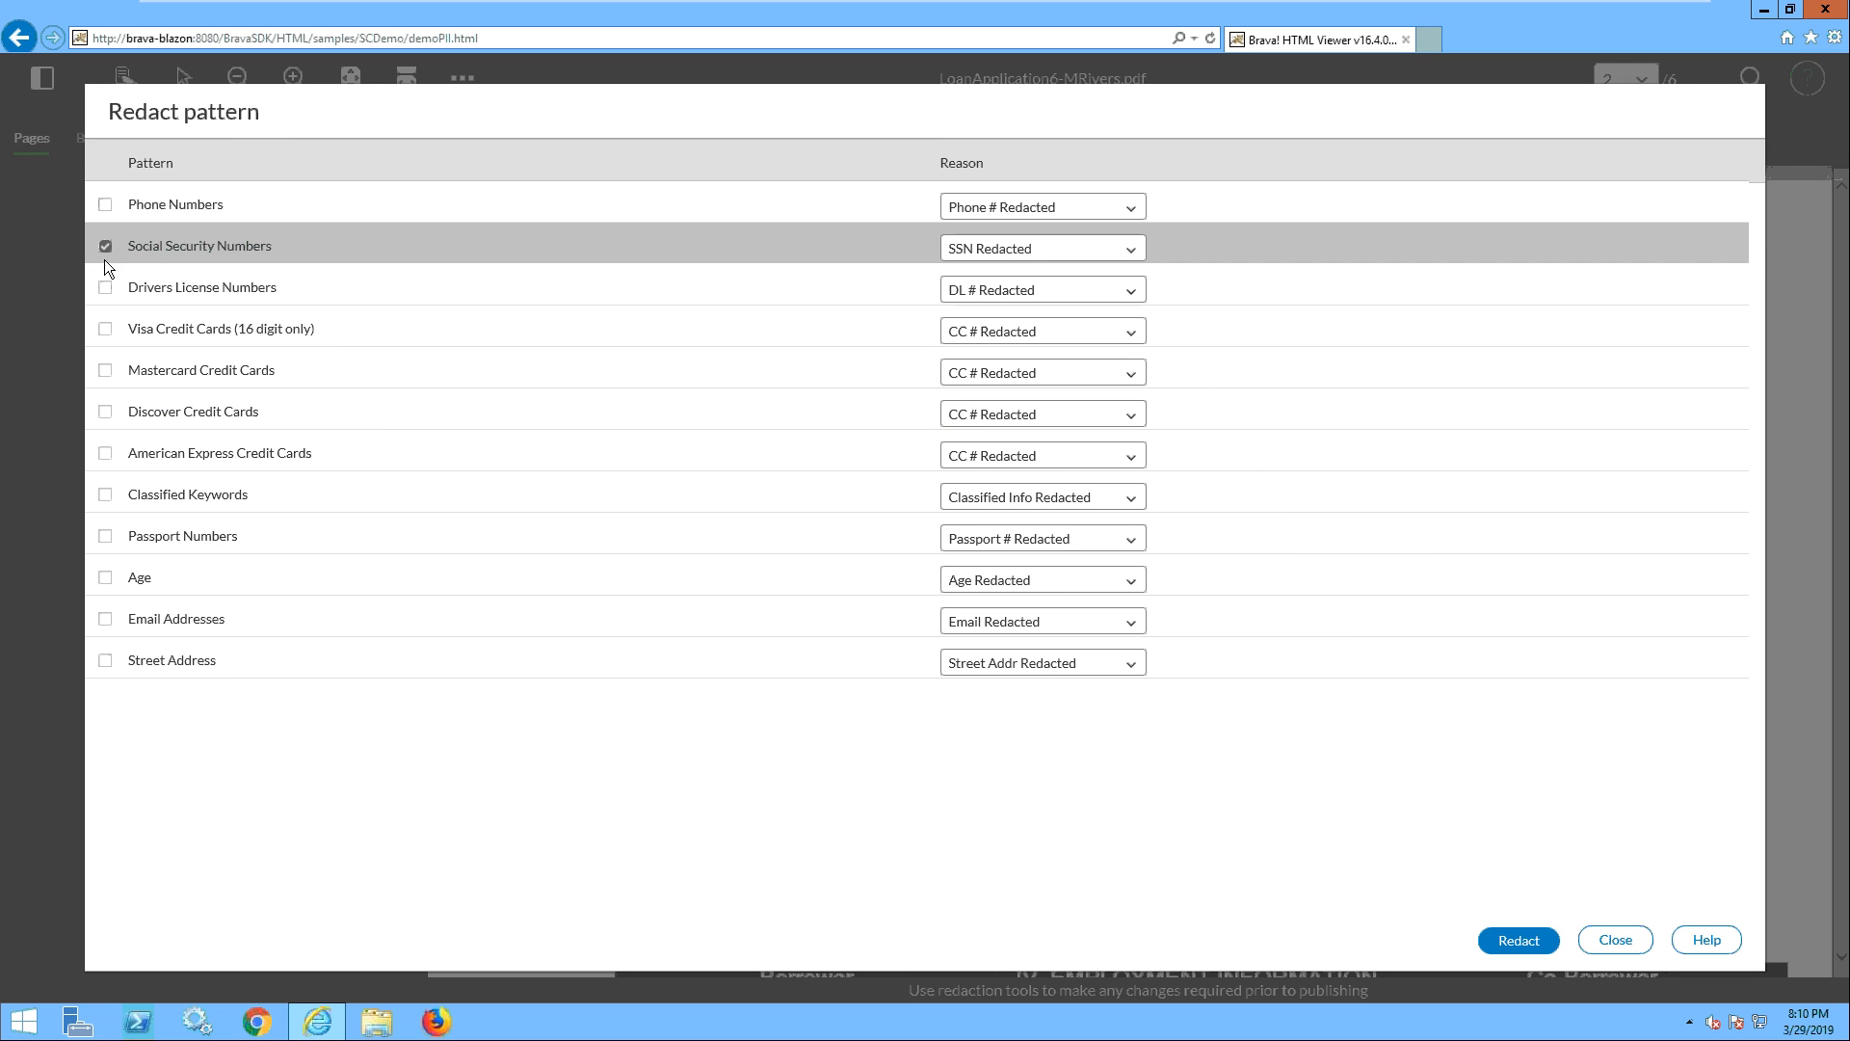
pyautogui.click(105, 329)
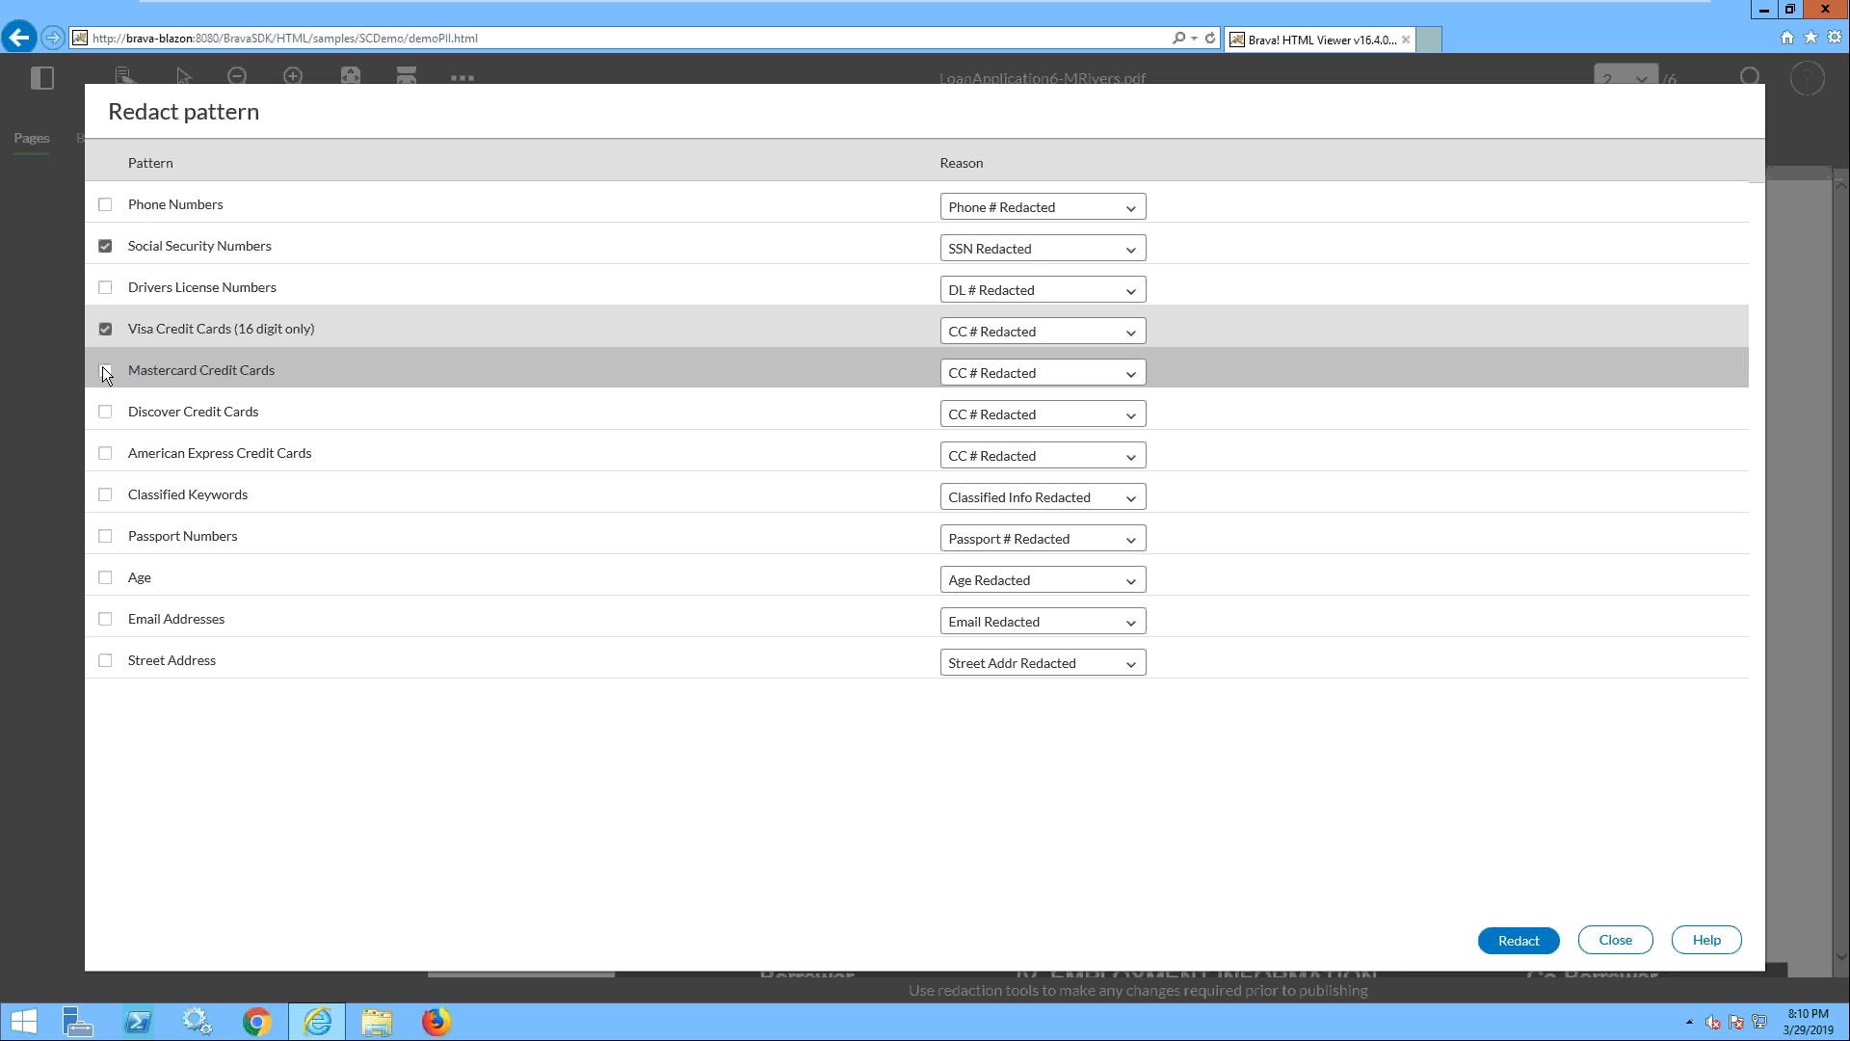
pyautogui.click(103, 369)
pyautogui.click(103, 411)
pyautogui.click(106, 455)
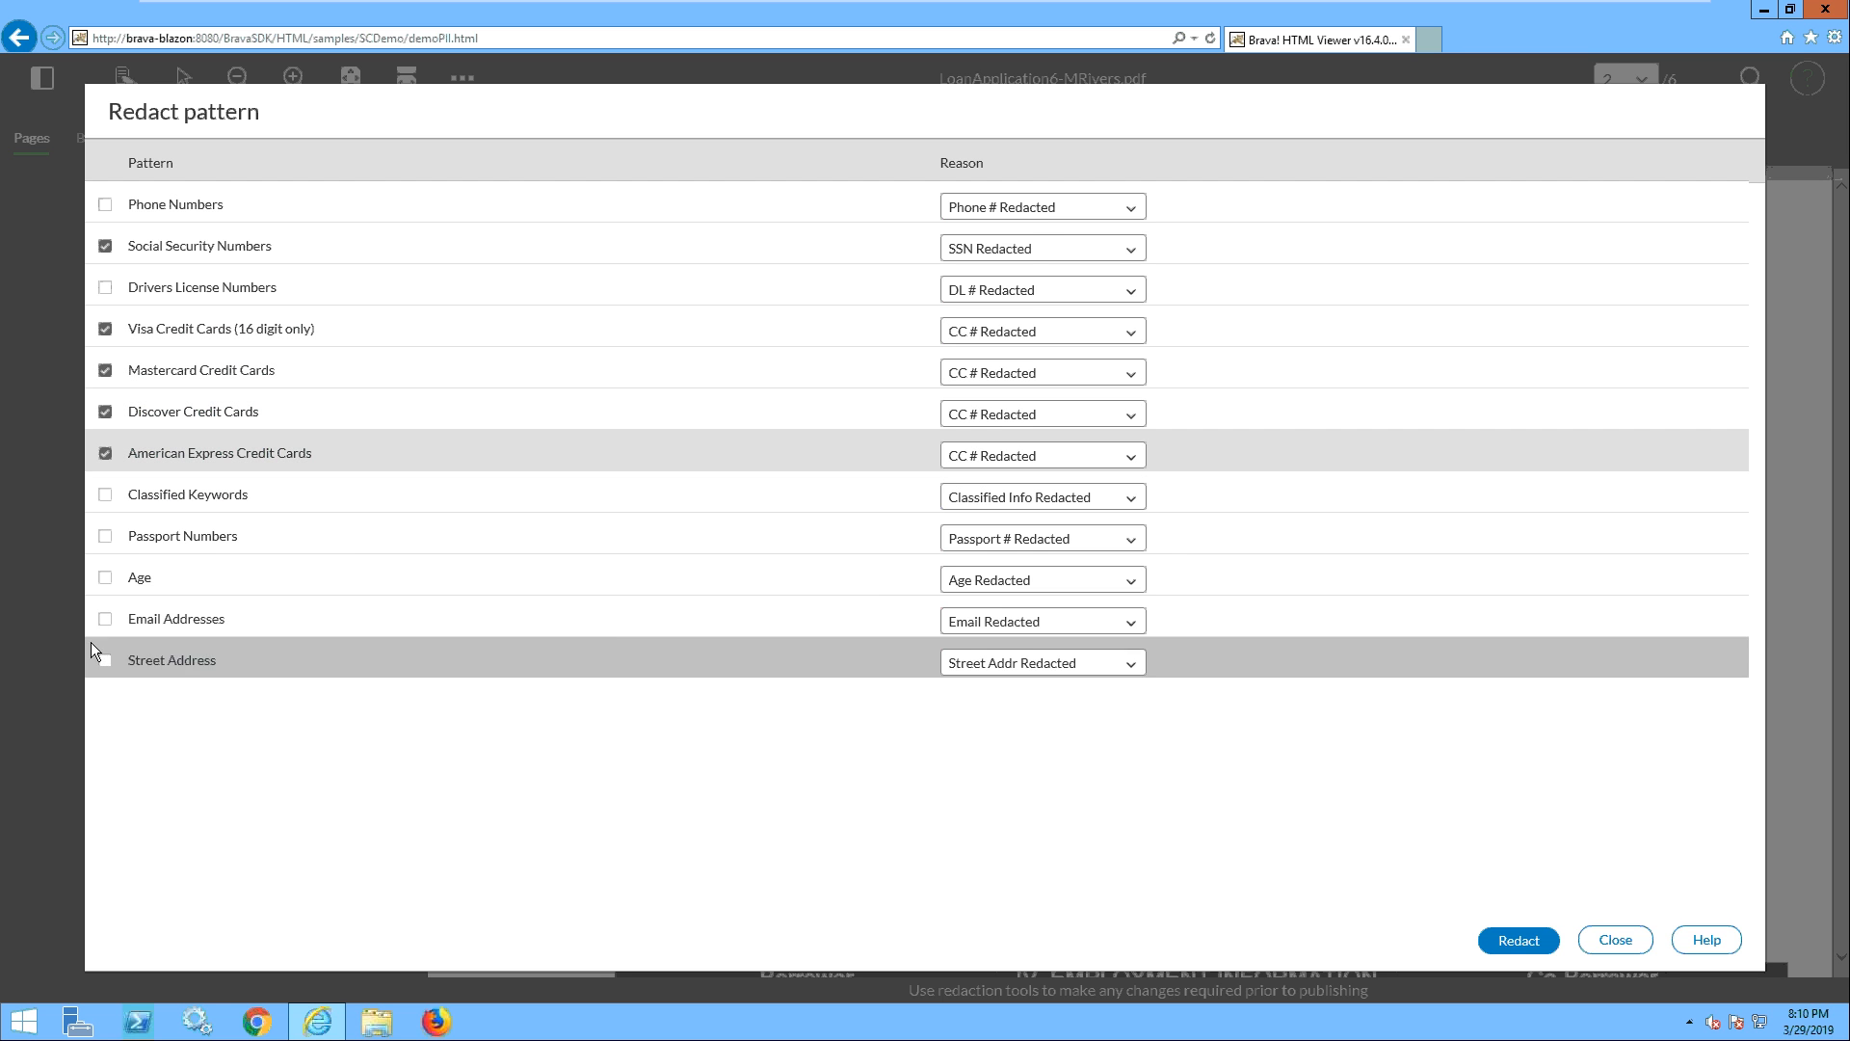
pyautogui.click(103, 620)
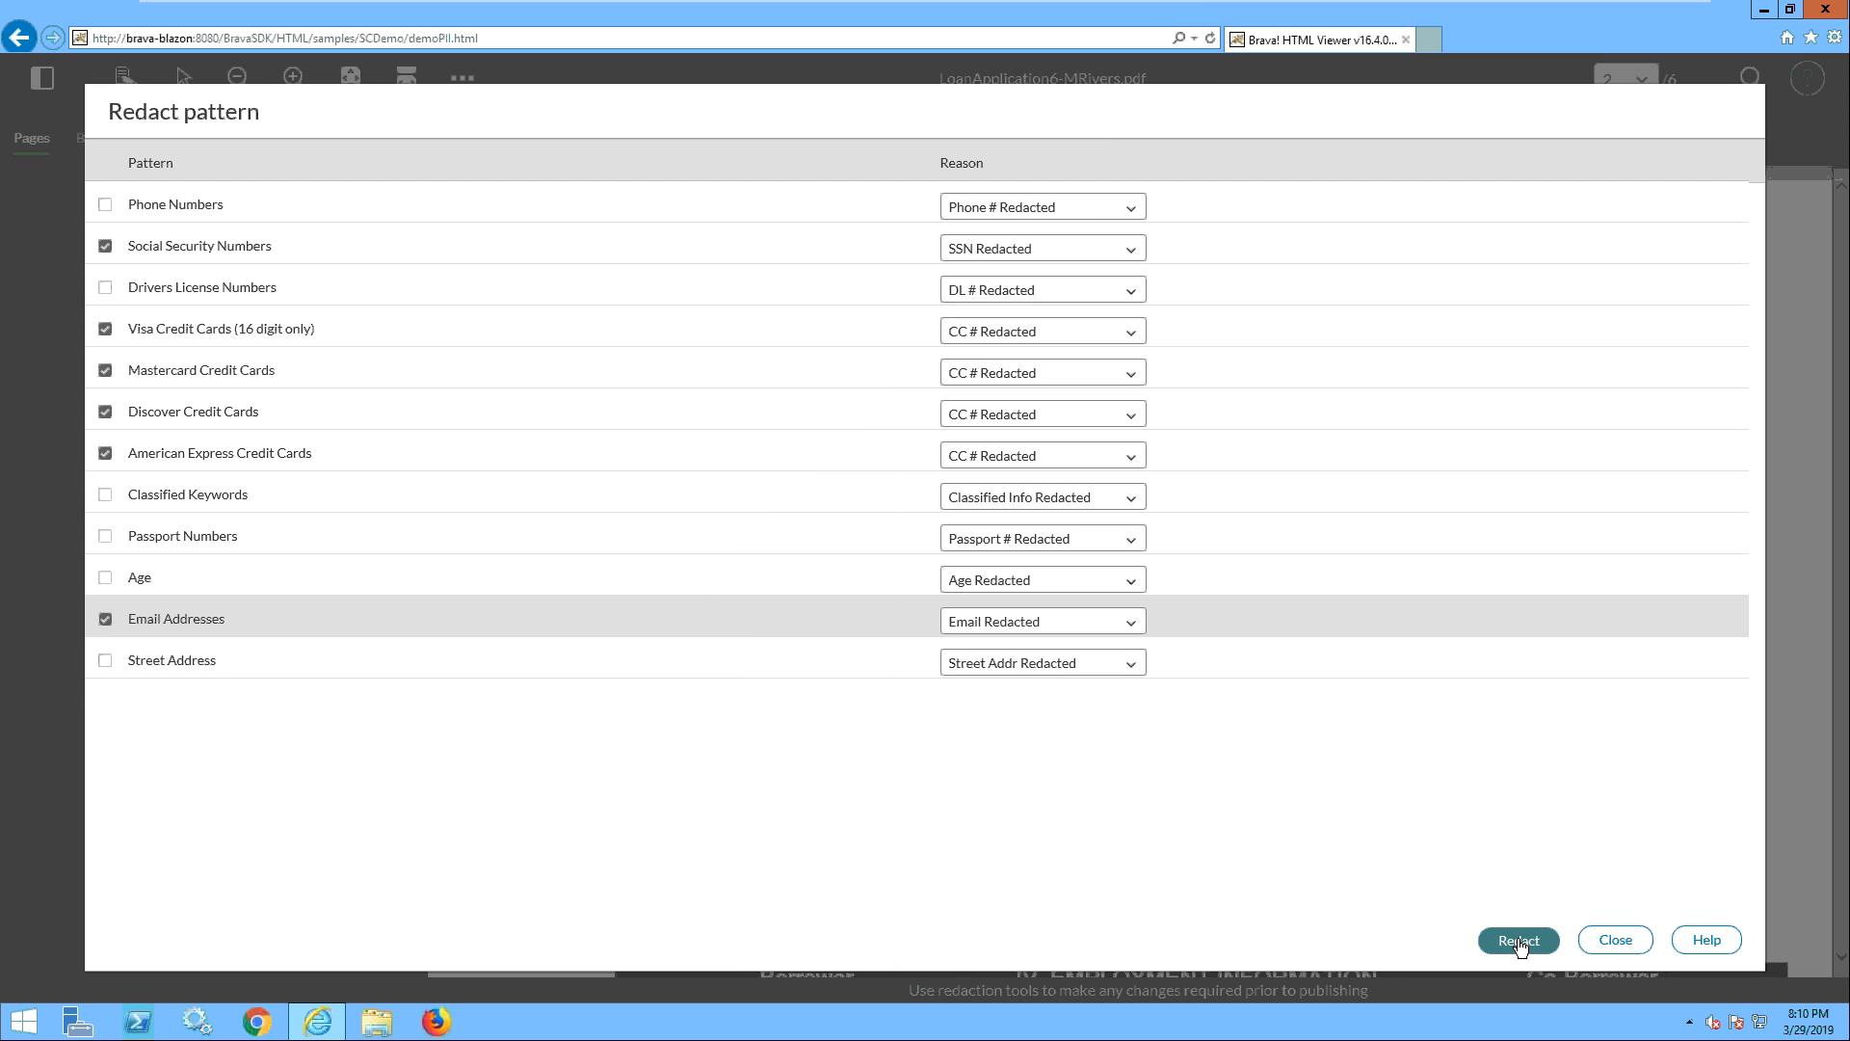
pyautogui.click(1520, 942)
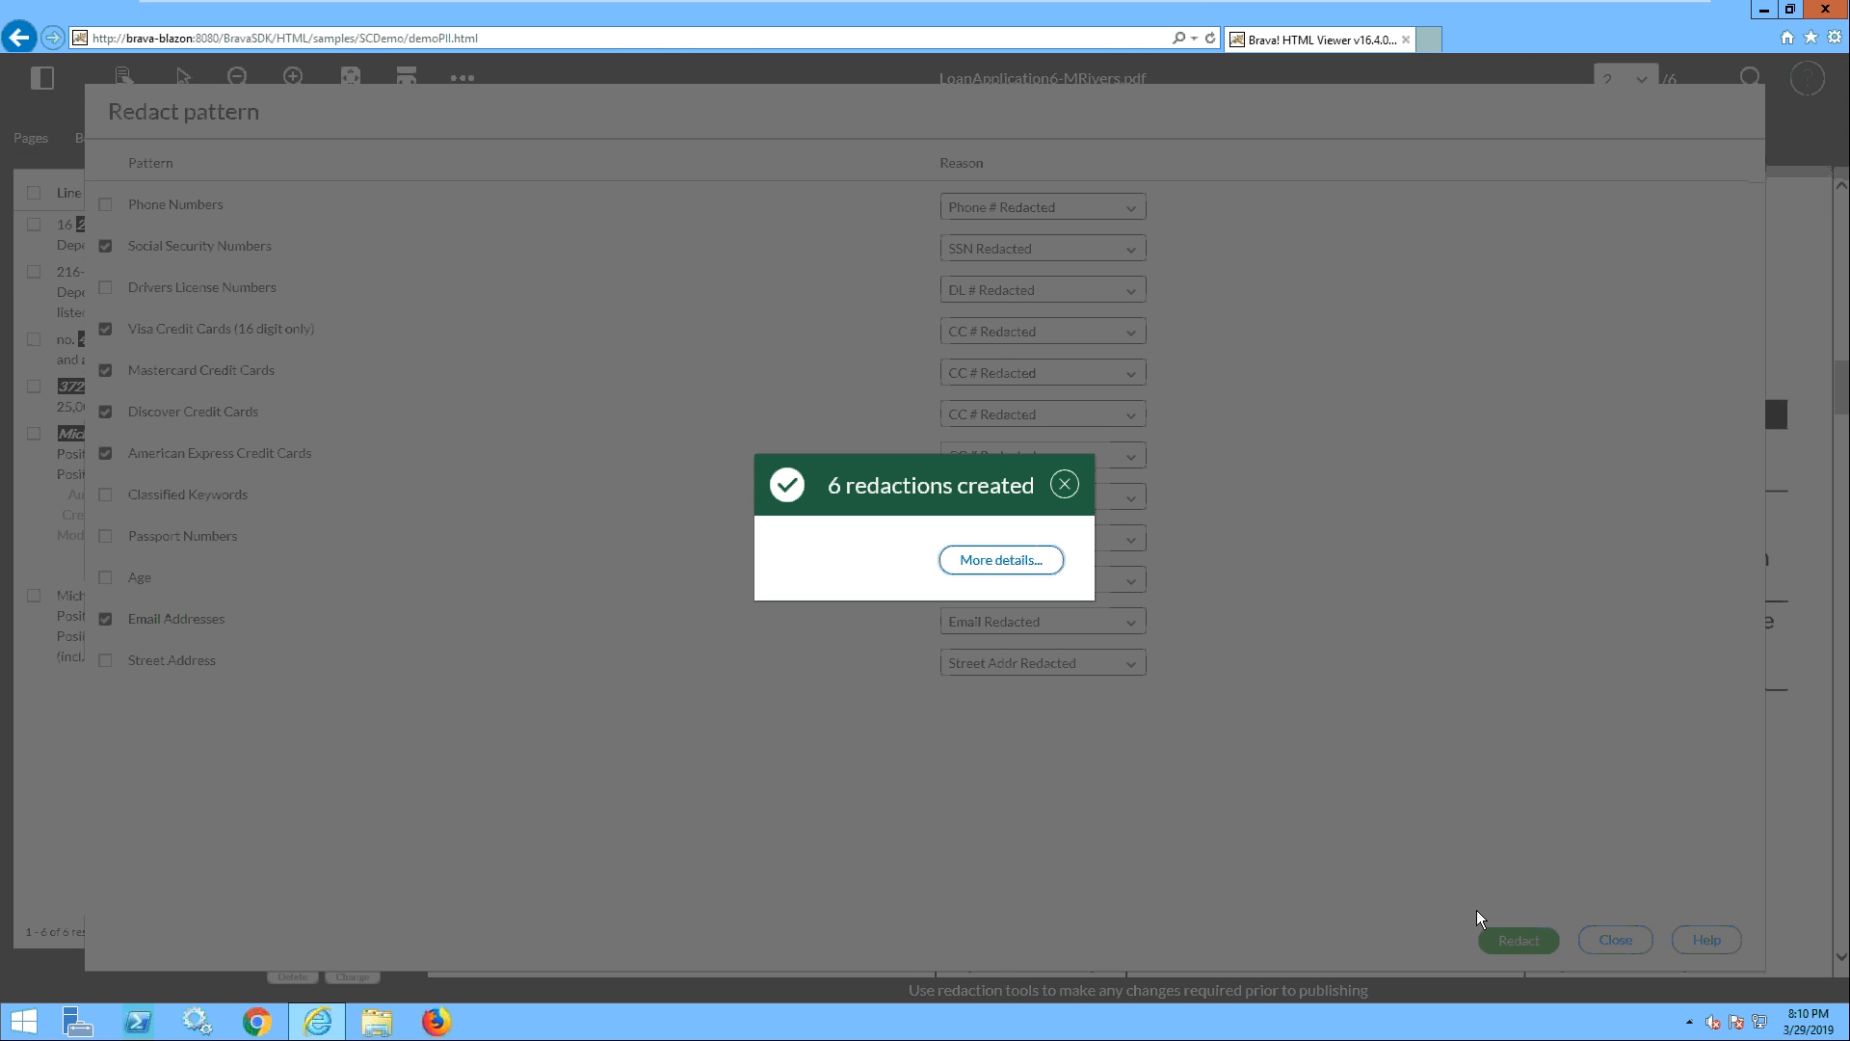
pyautogui.click(996, 556)
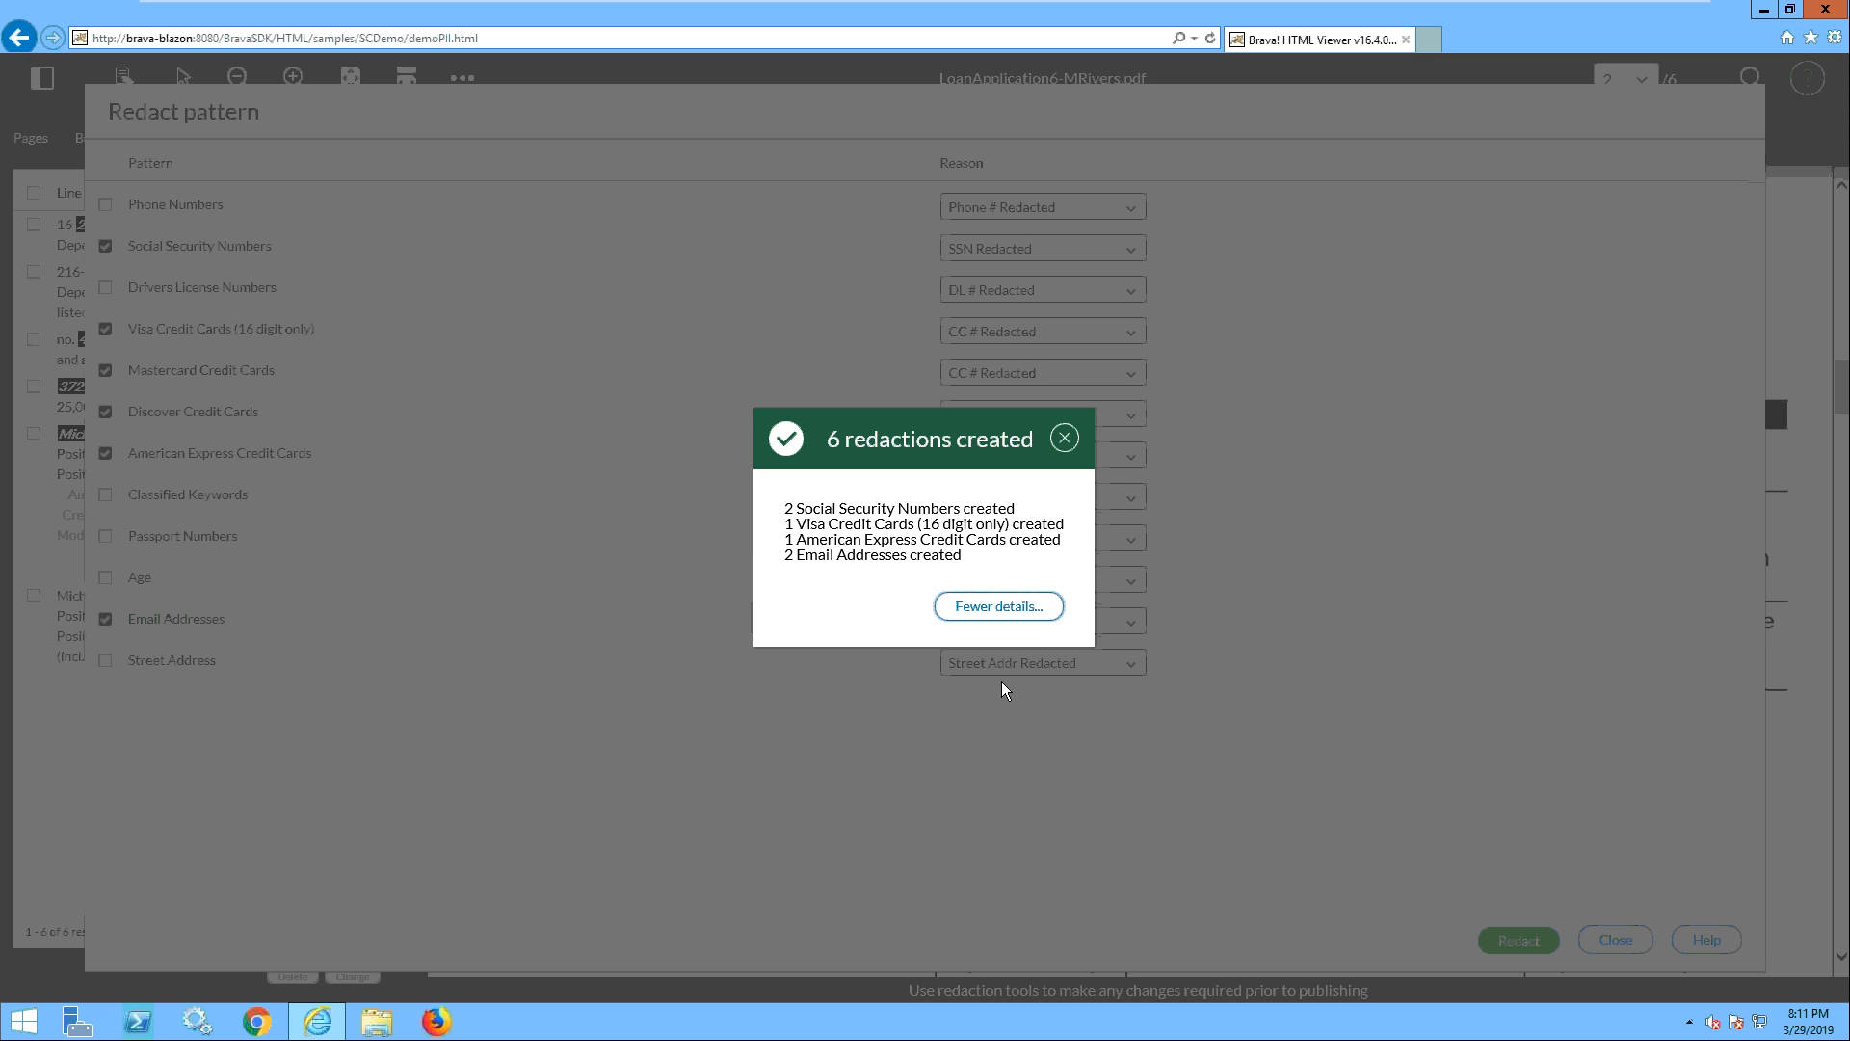
pyautogui.click(1064, 439)
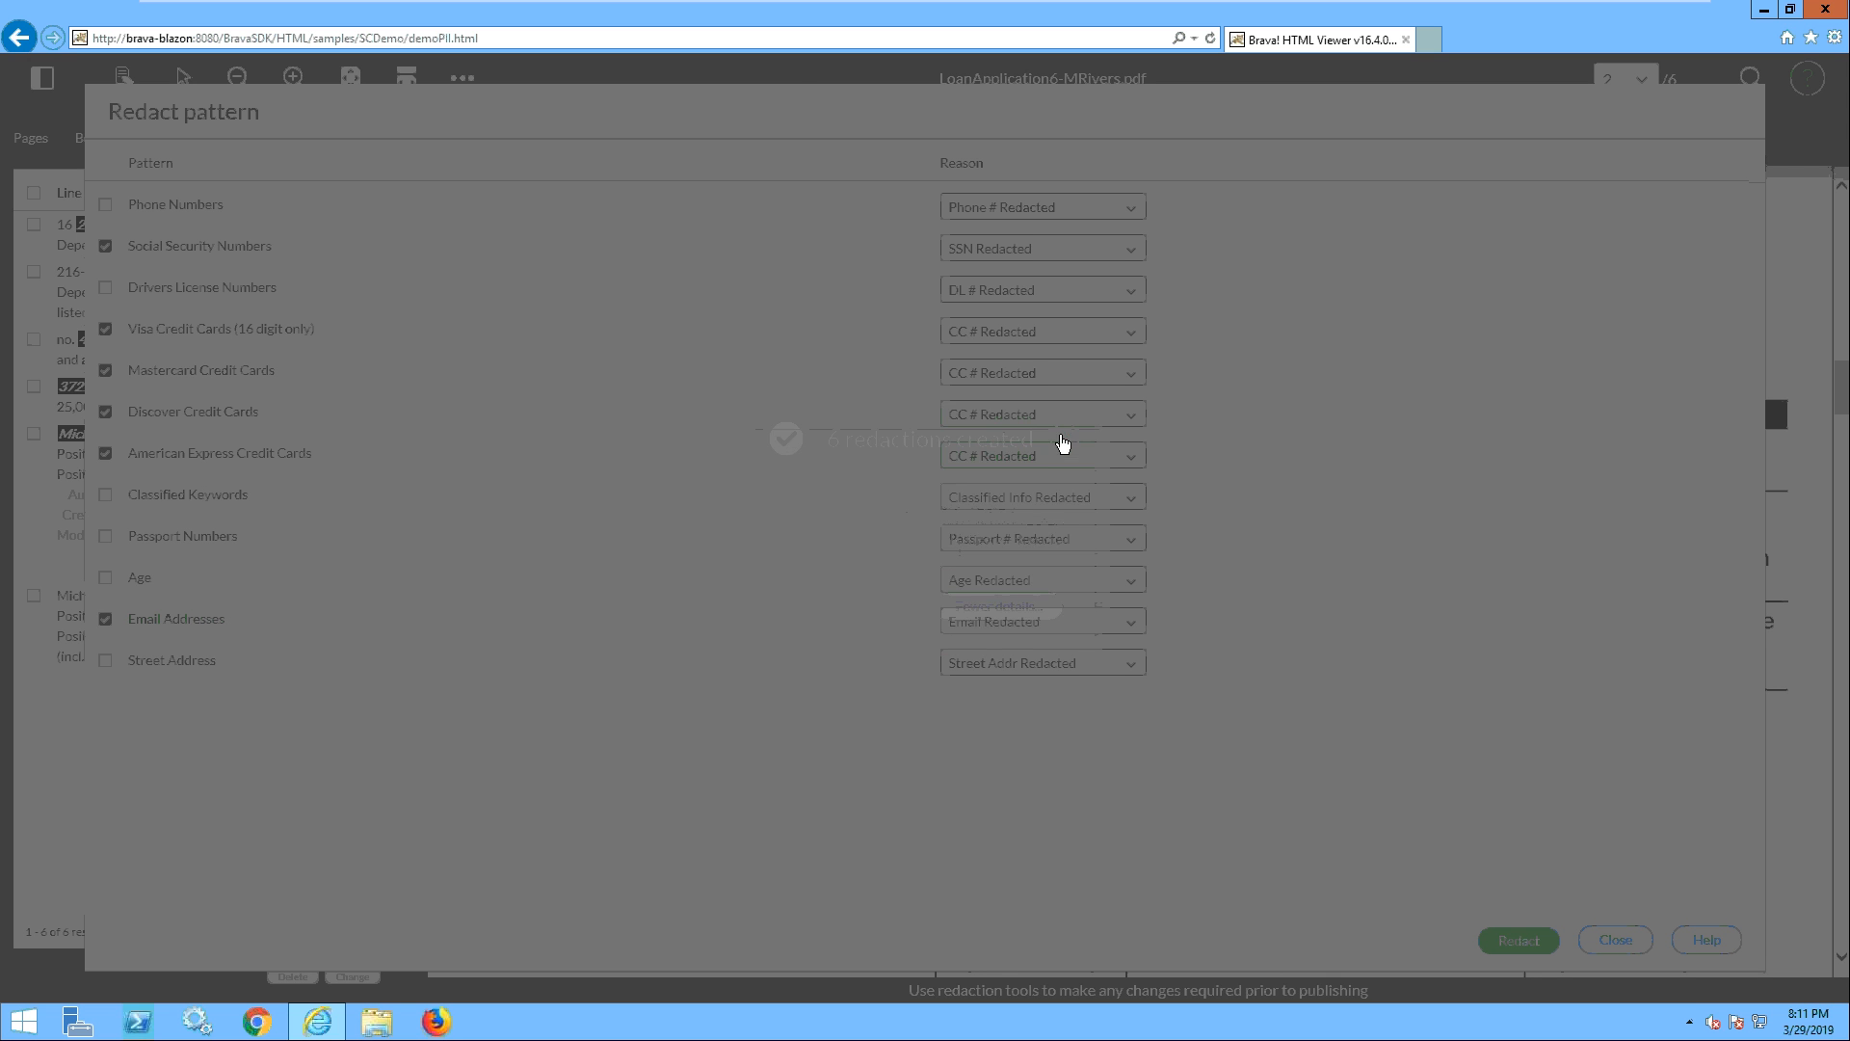
pyautogui.click(1616, 940)
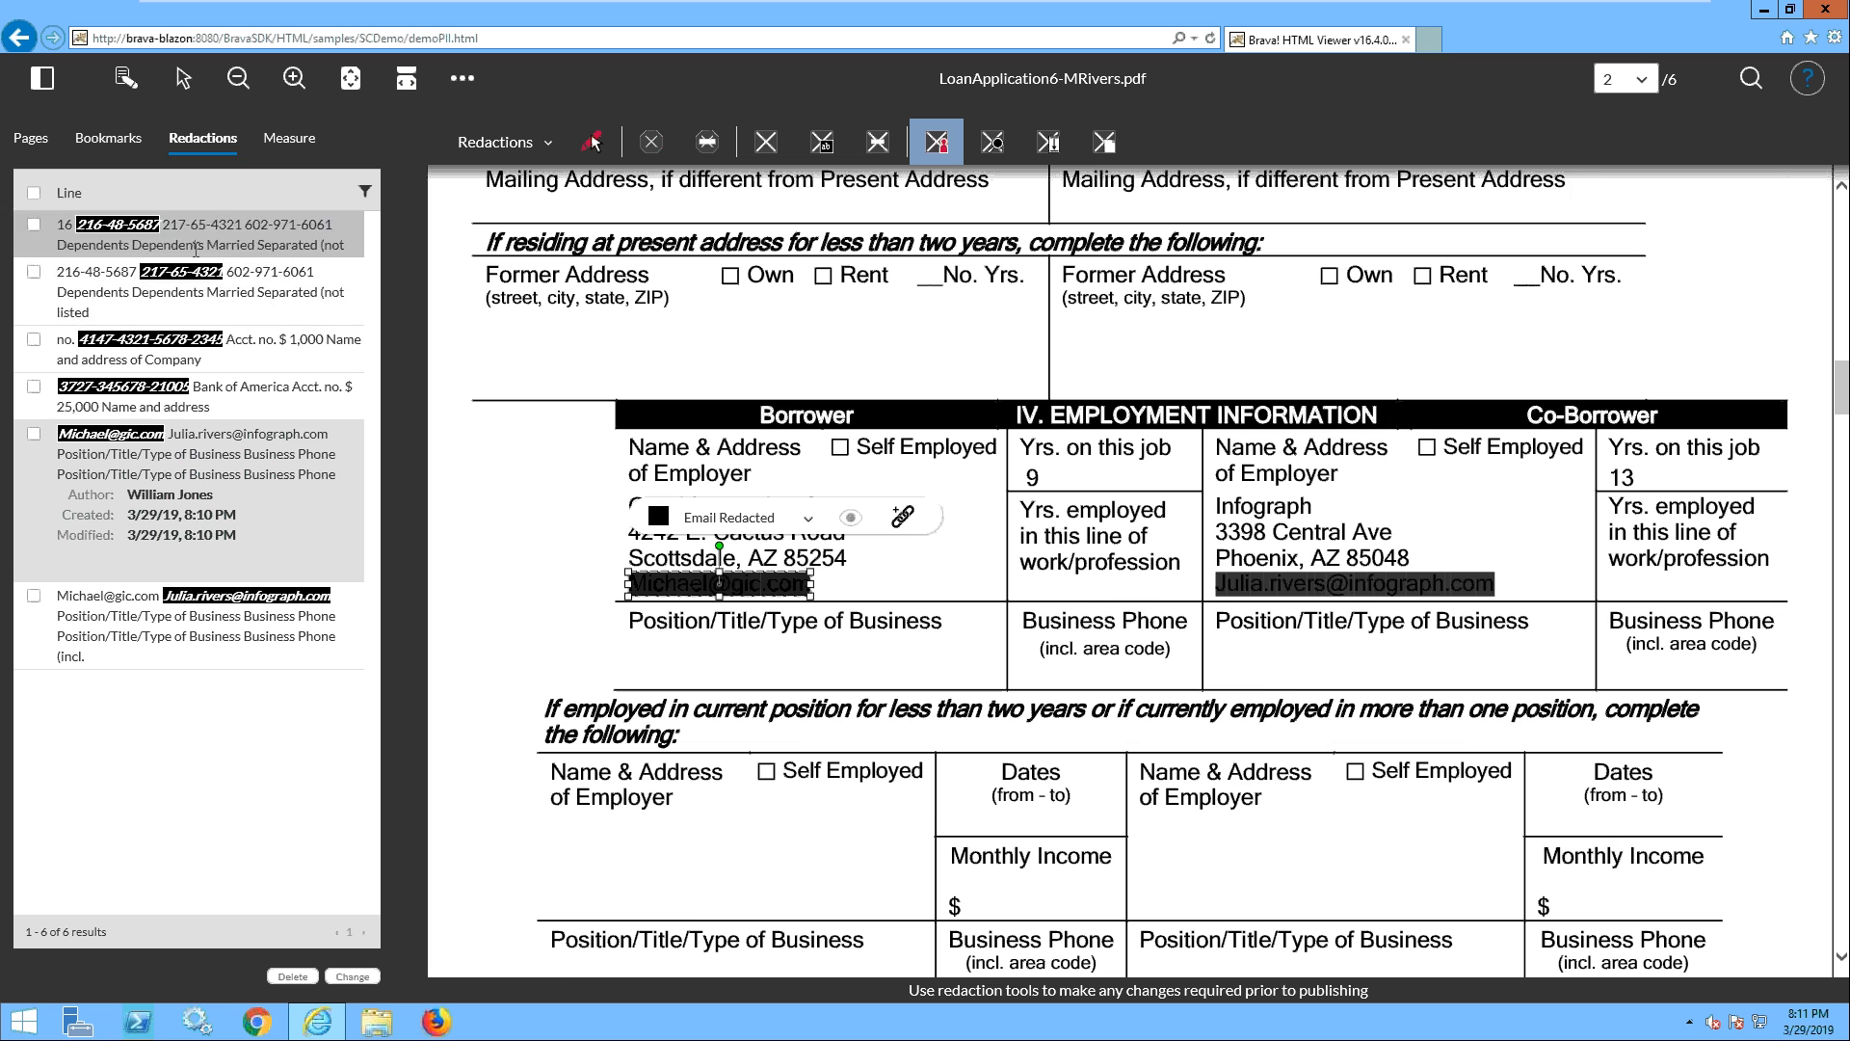
# - Inspect the listed Social Security number, credit card and email redactions one by one in the document
pyautogui.click(157, 269)
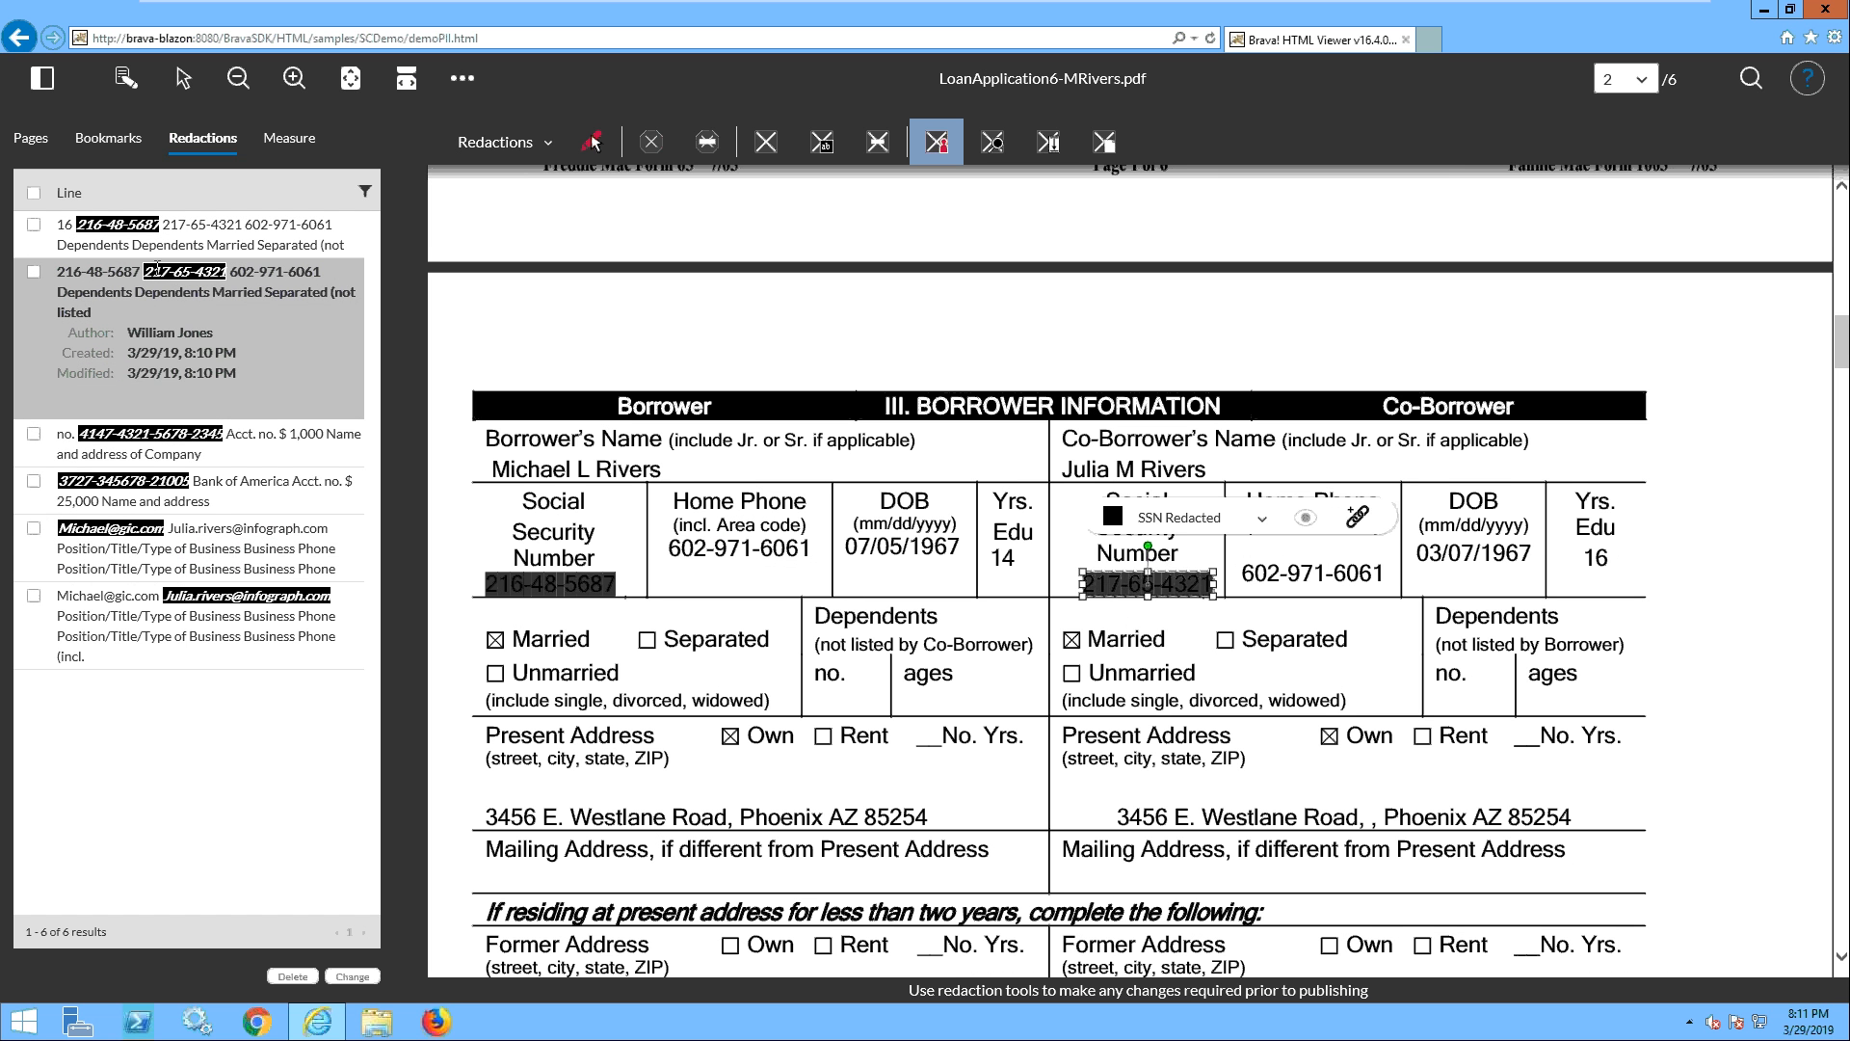
pyautogui.click(154, 443)
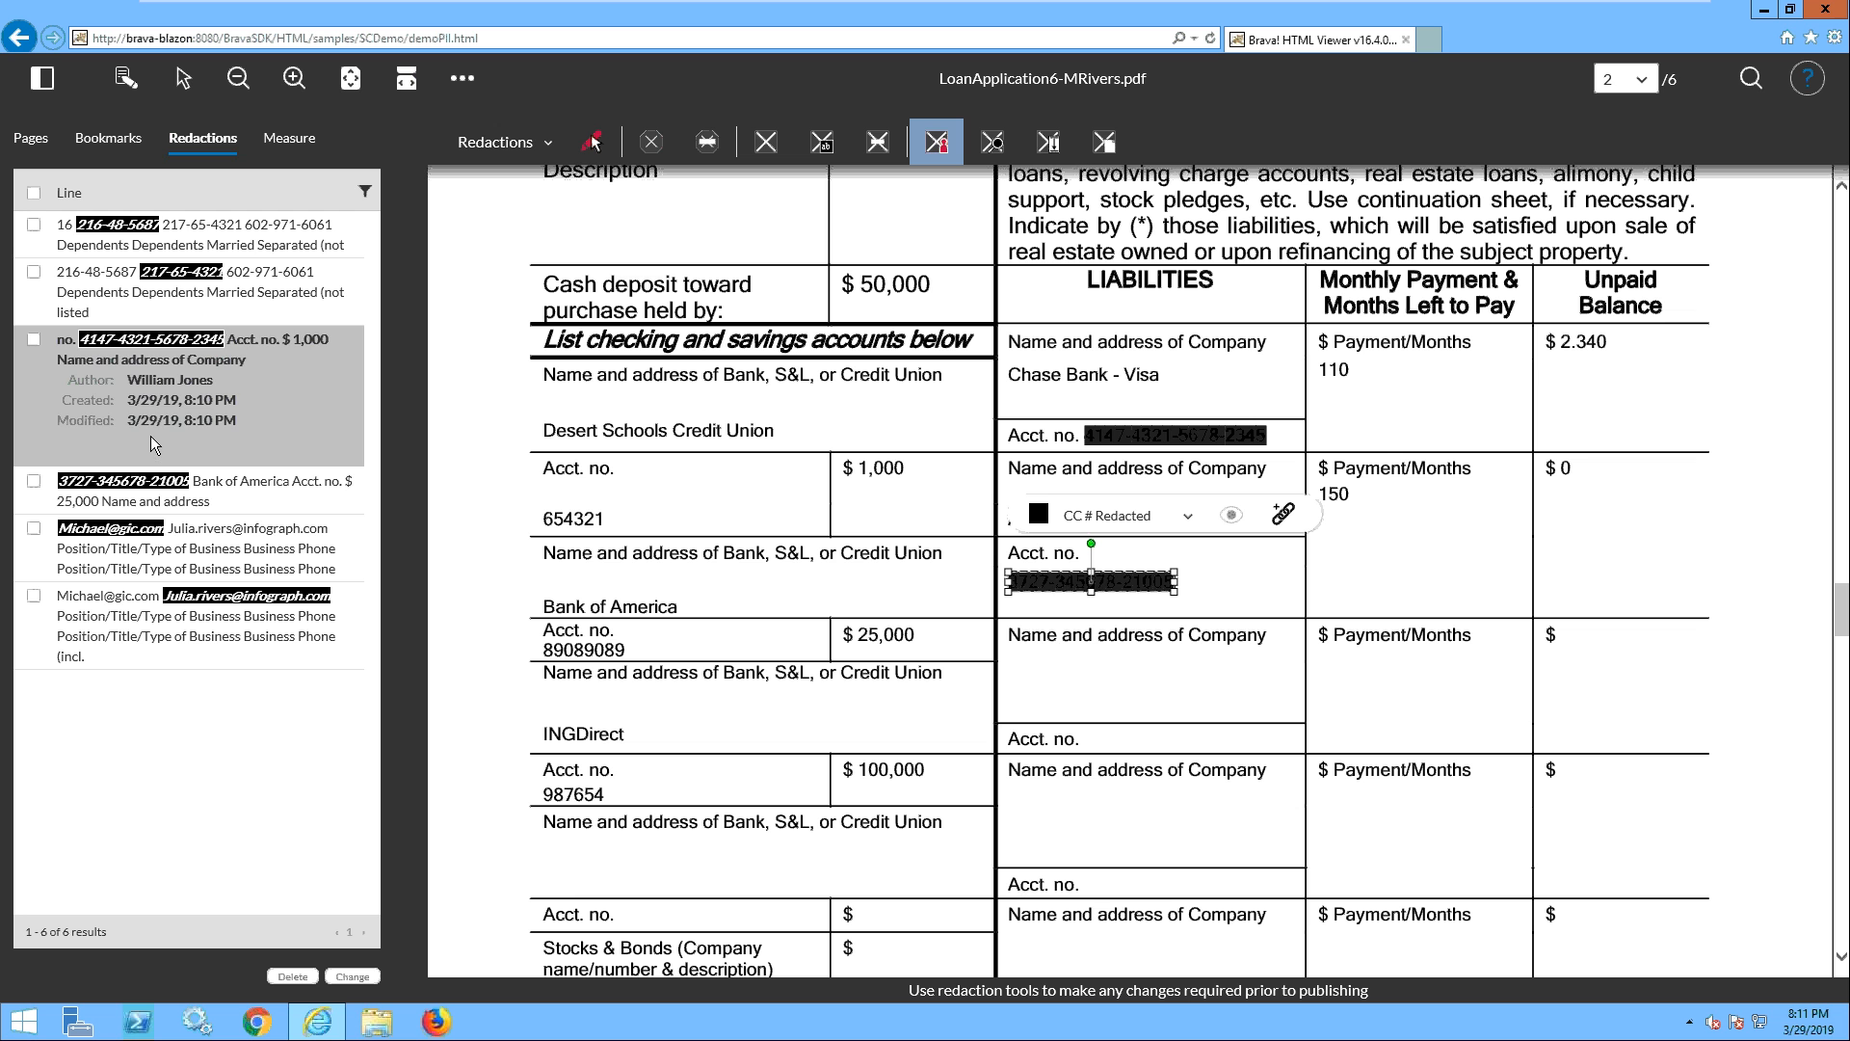
pyautogui.click(159, 475)
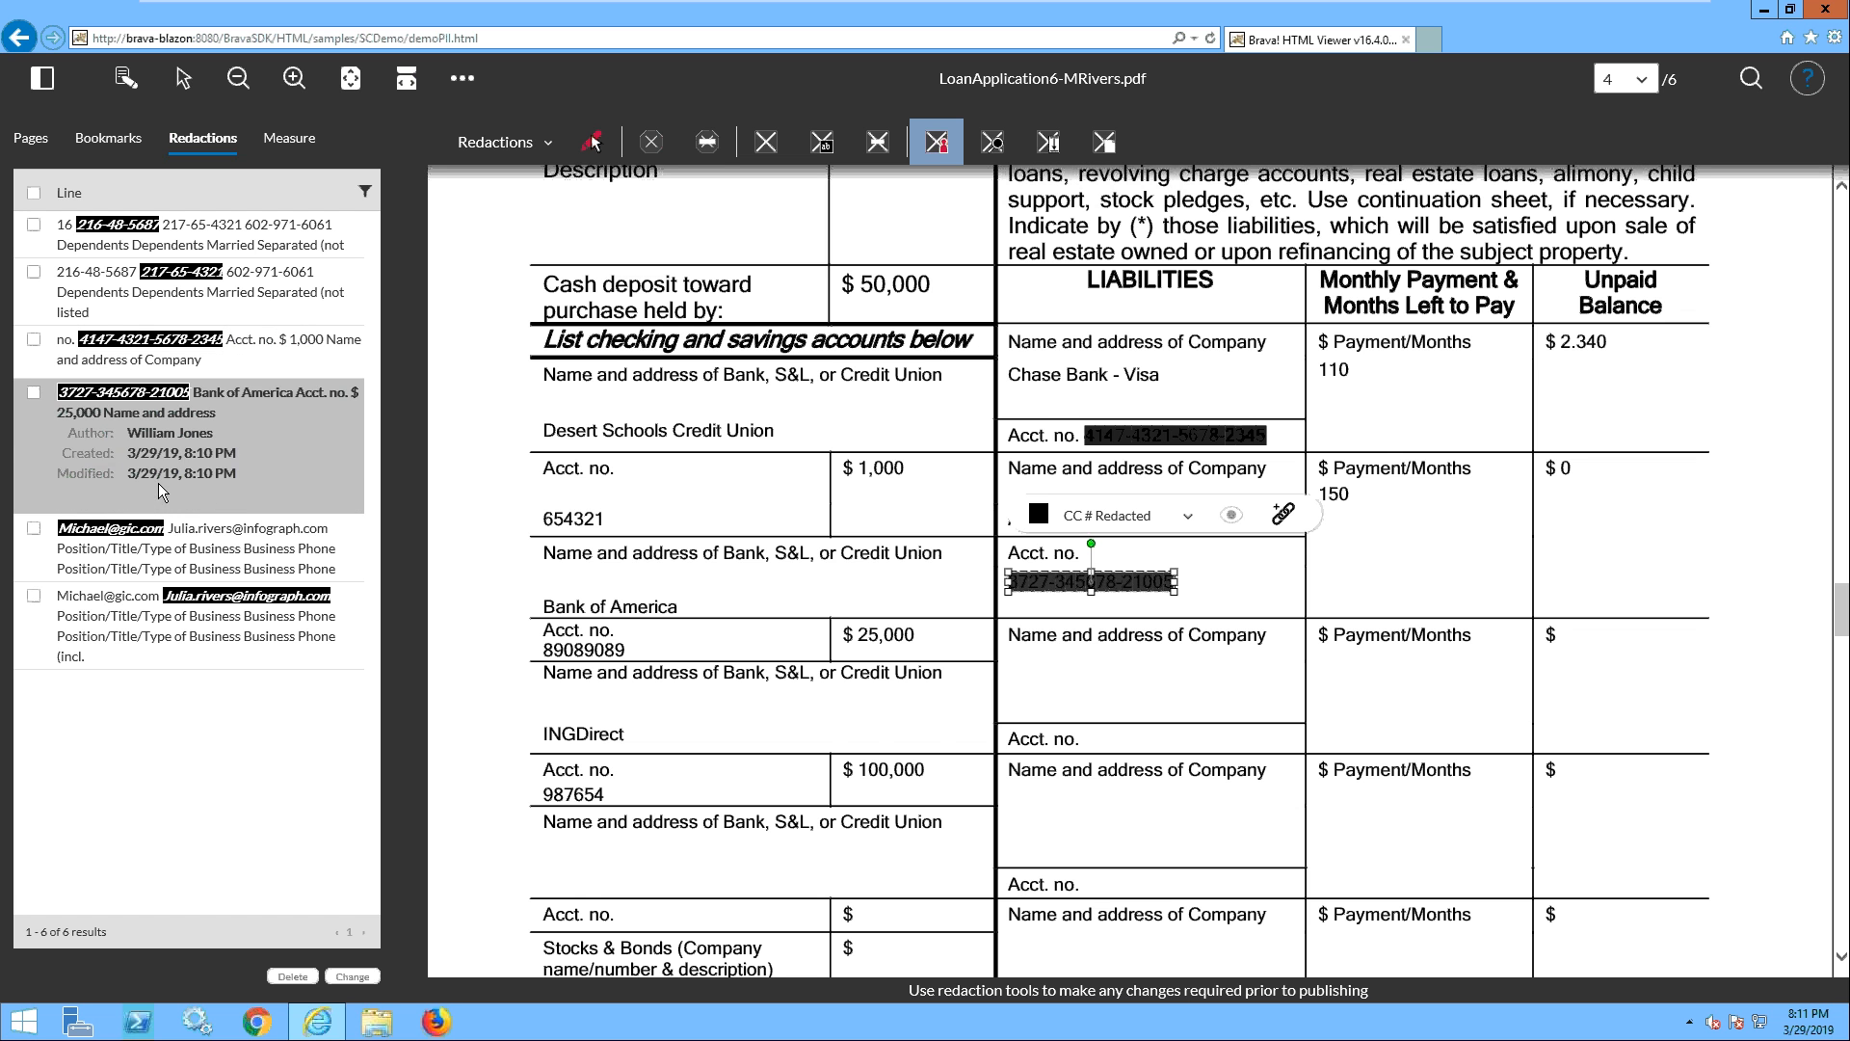
pyautogui.click(137, 528)
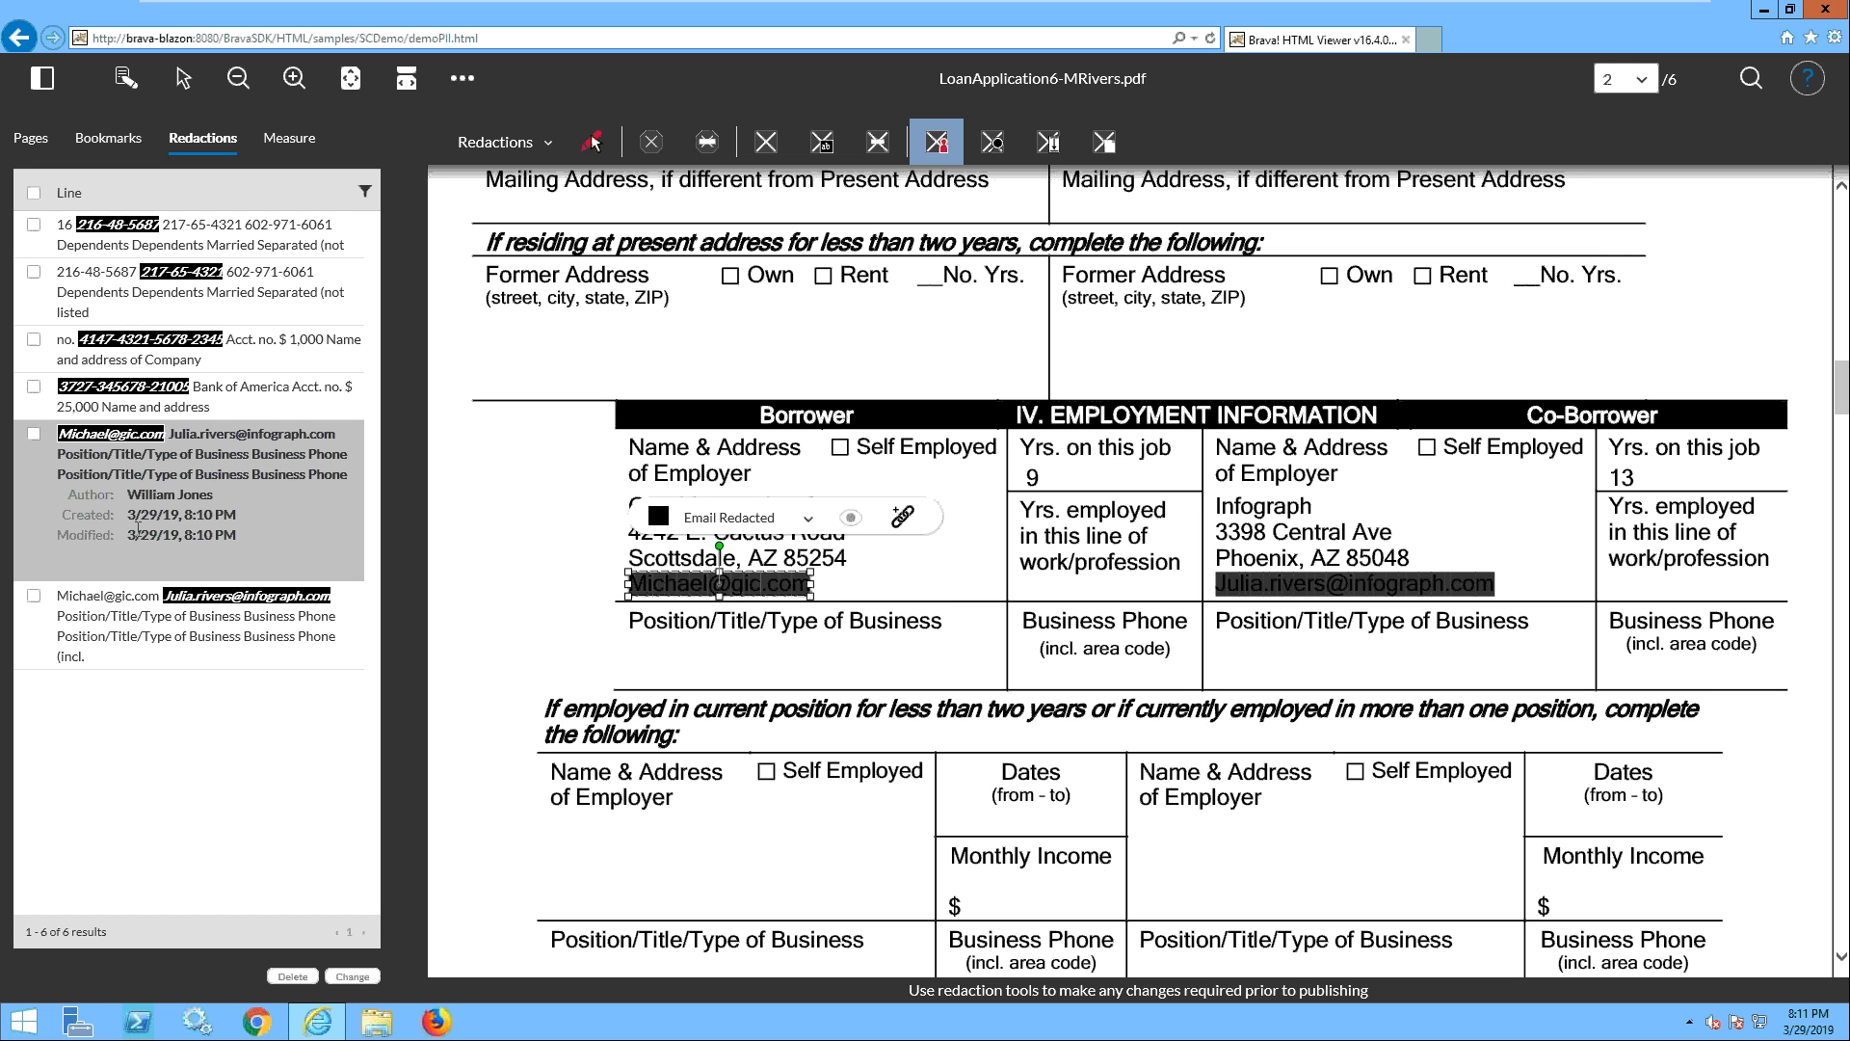
pyautogui.click(193, 604)
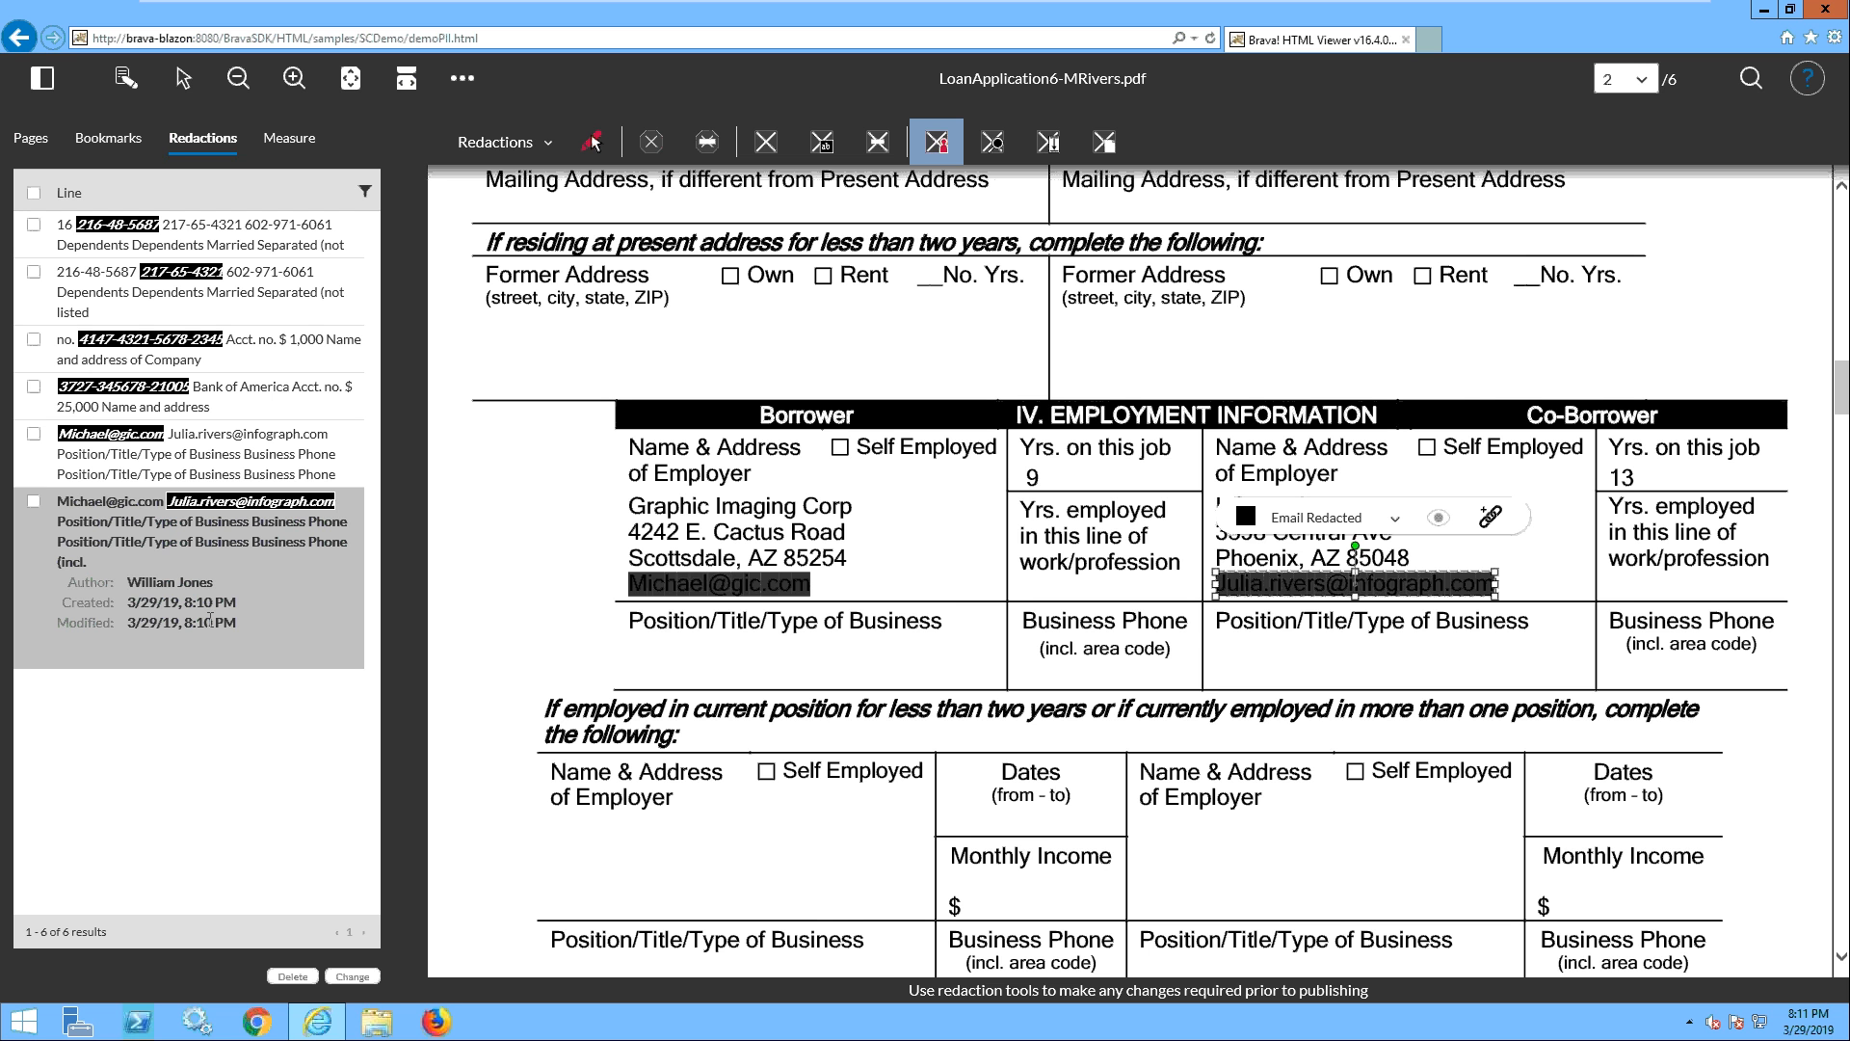
# - Redact the area covering the bank names, account numbers and balances under Assets on page 4, with PII as the reason
pyautogui.click(135, 347)
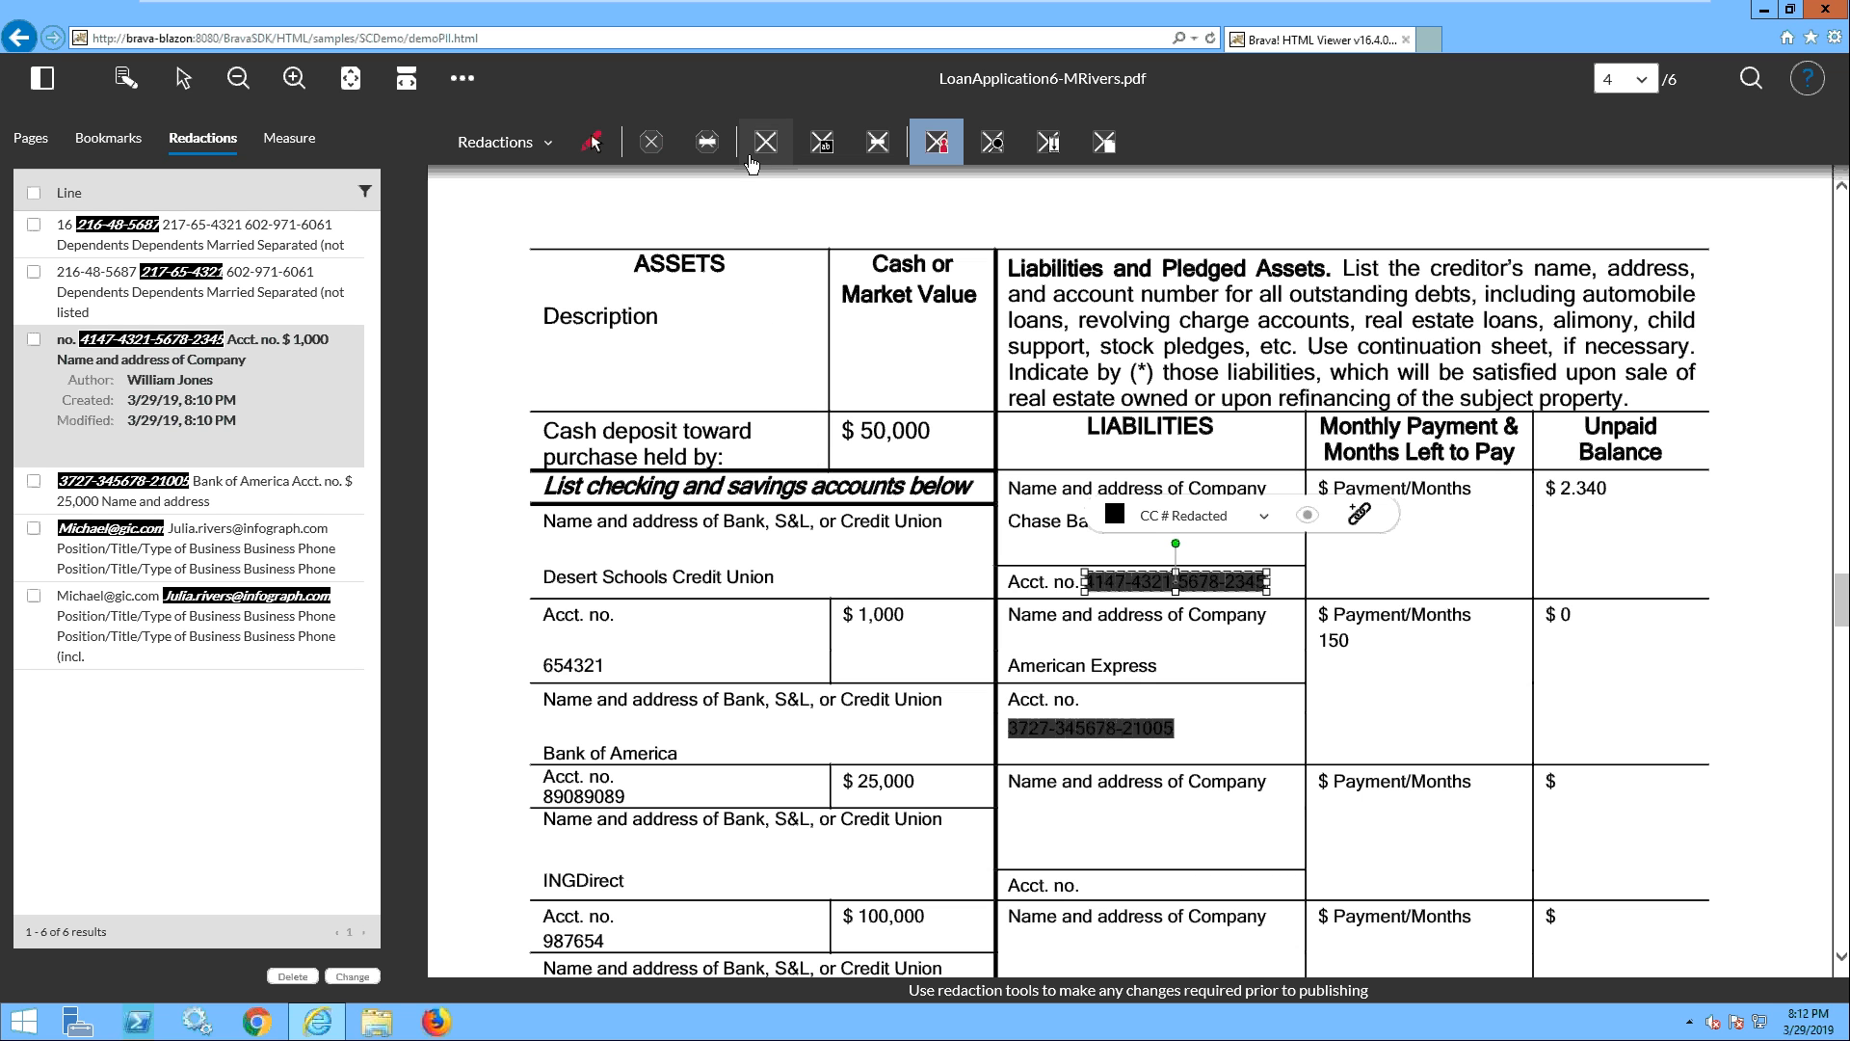
pyautogui.click(764, 145)
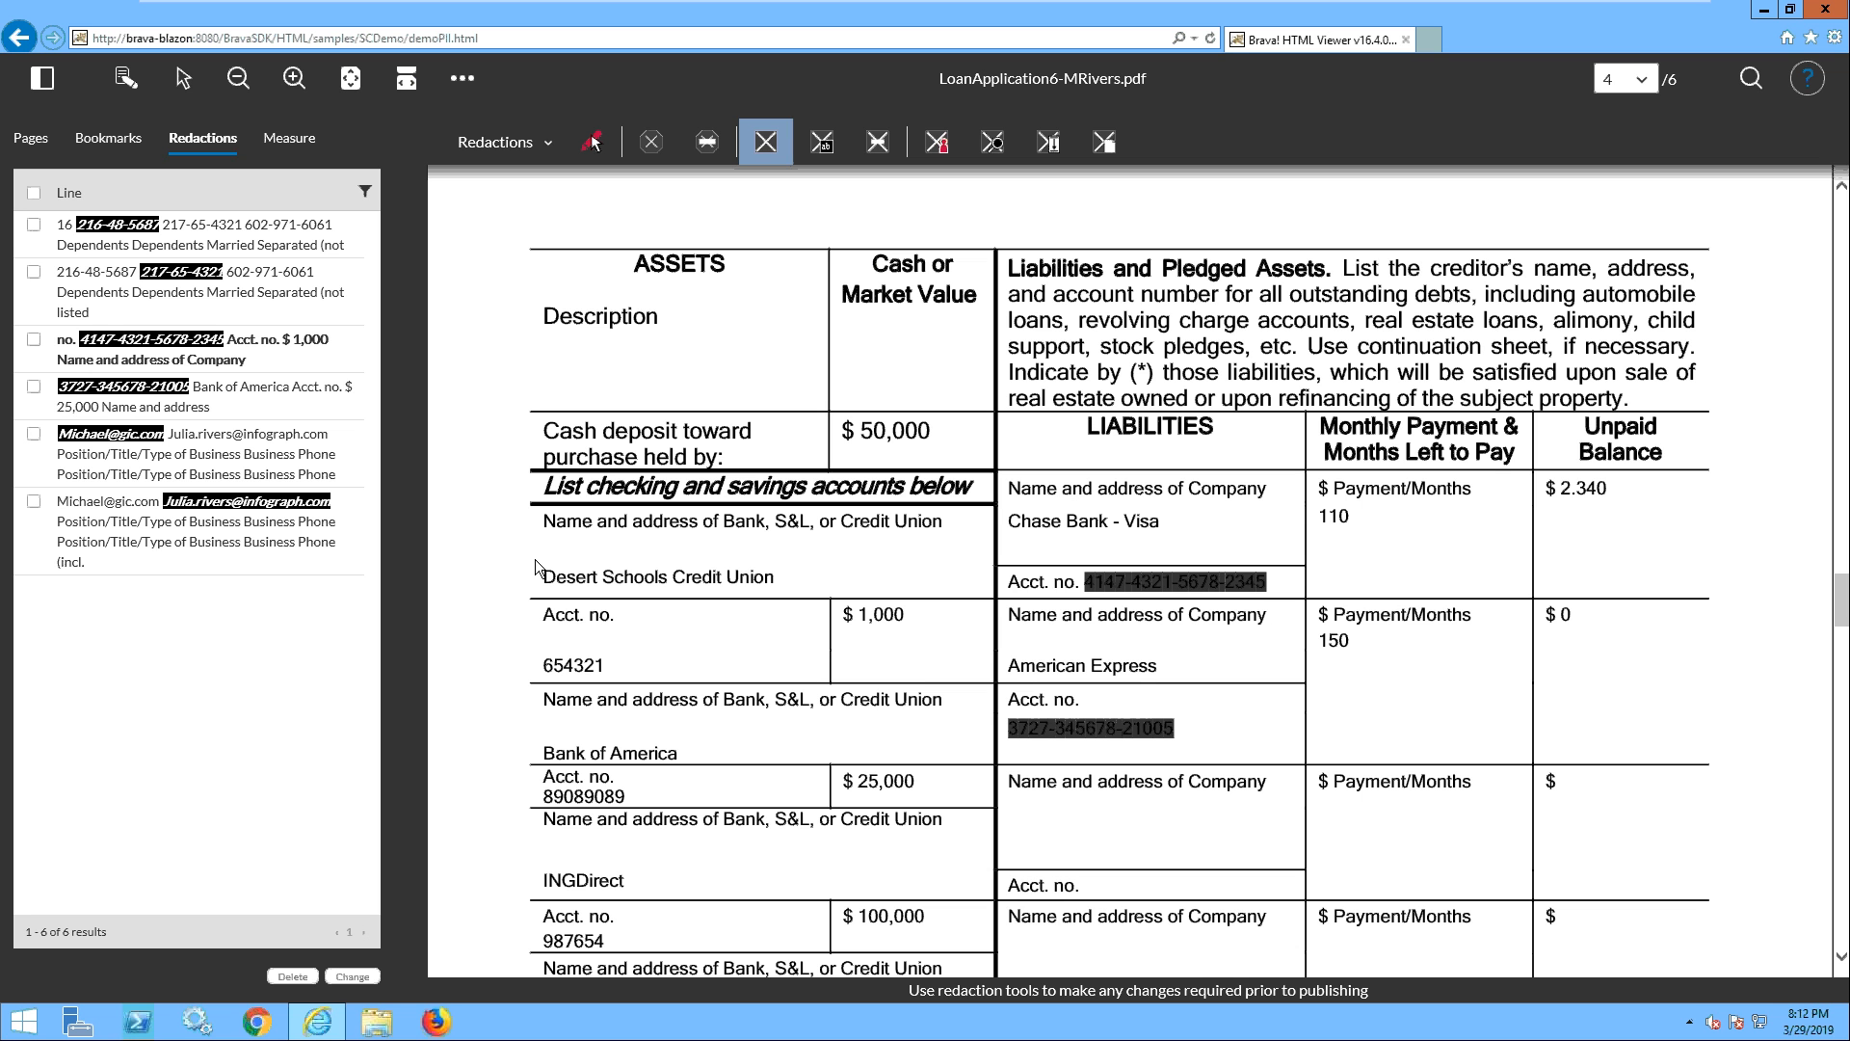
pyautogui.moveTo(535, 563); pyautogui.dragTo(956, 961)
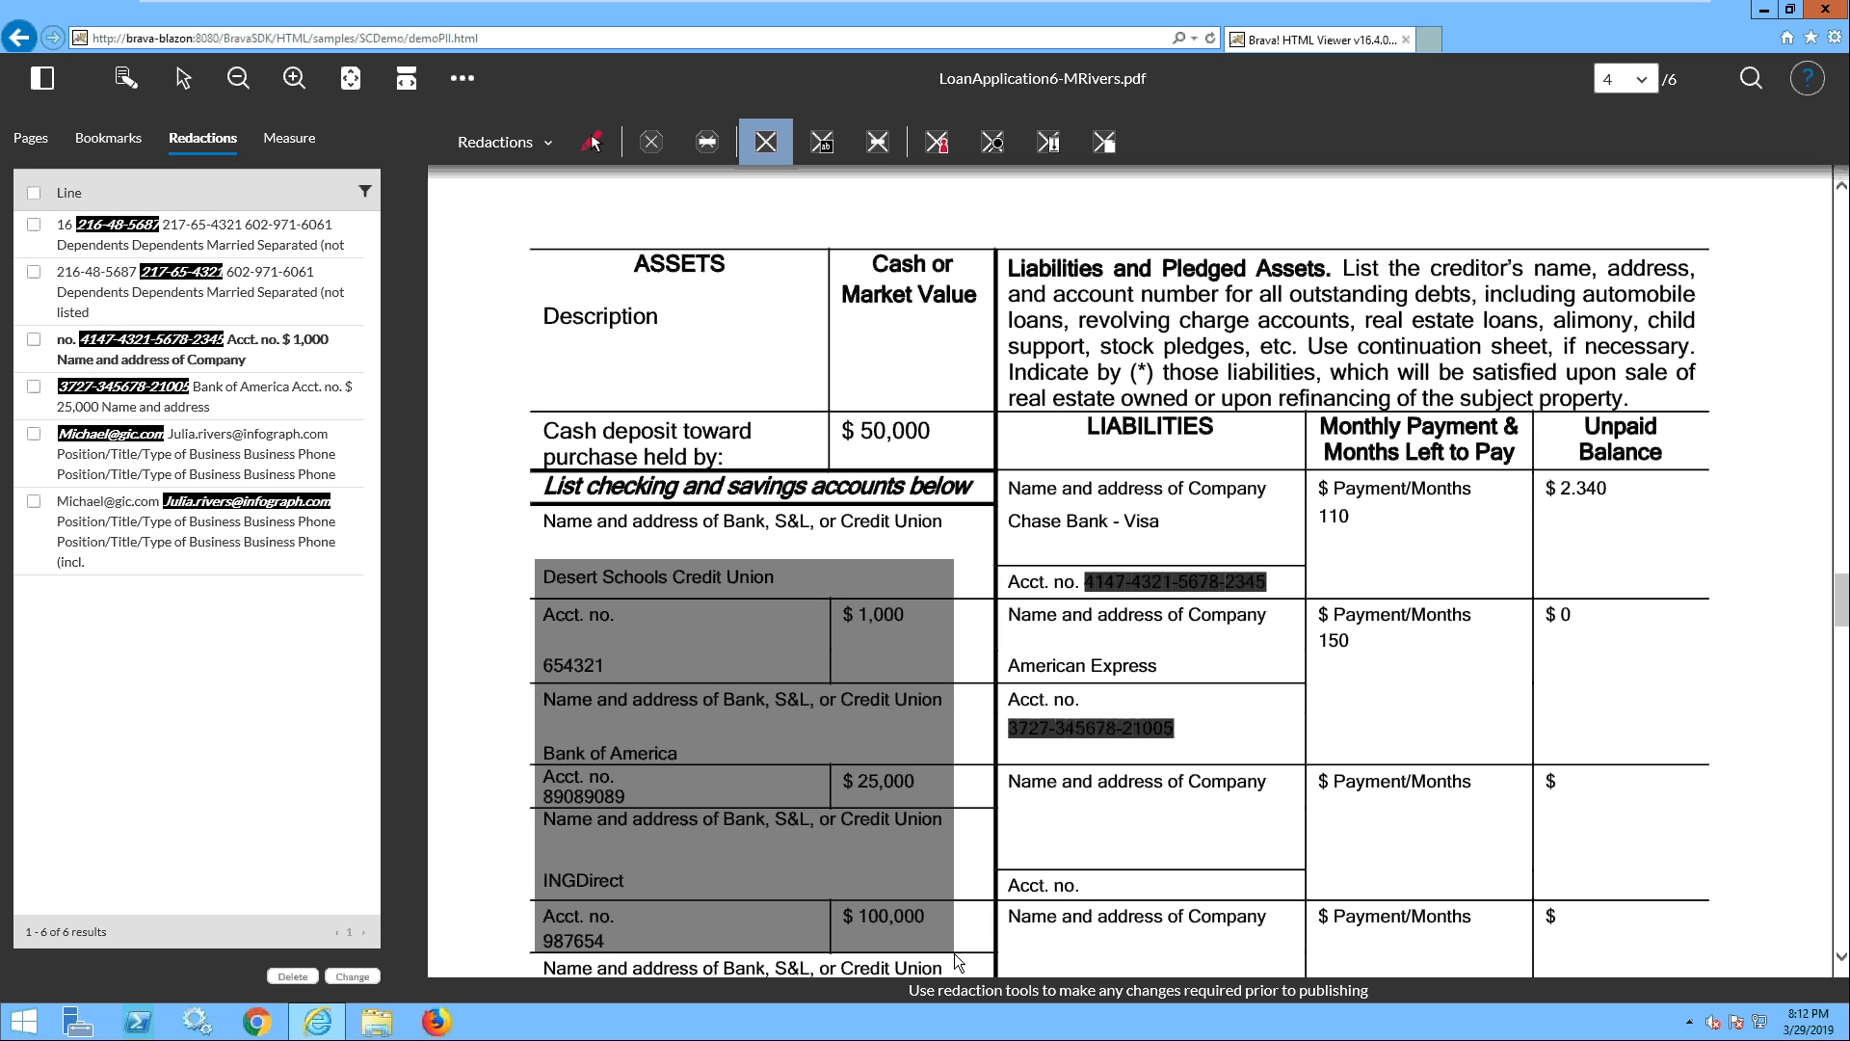
pyautogui.moveTo(957, 961); pyautogui.dragTo(954, 954)
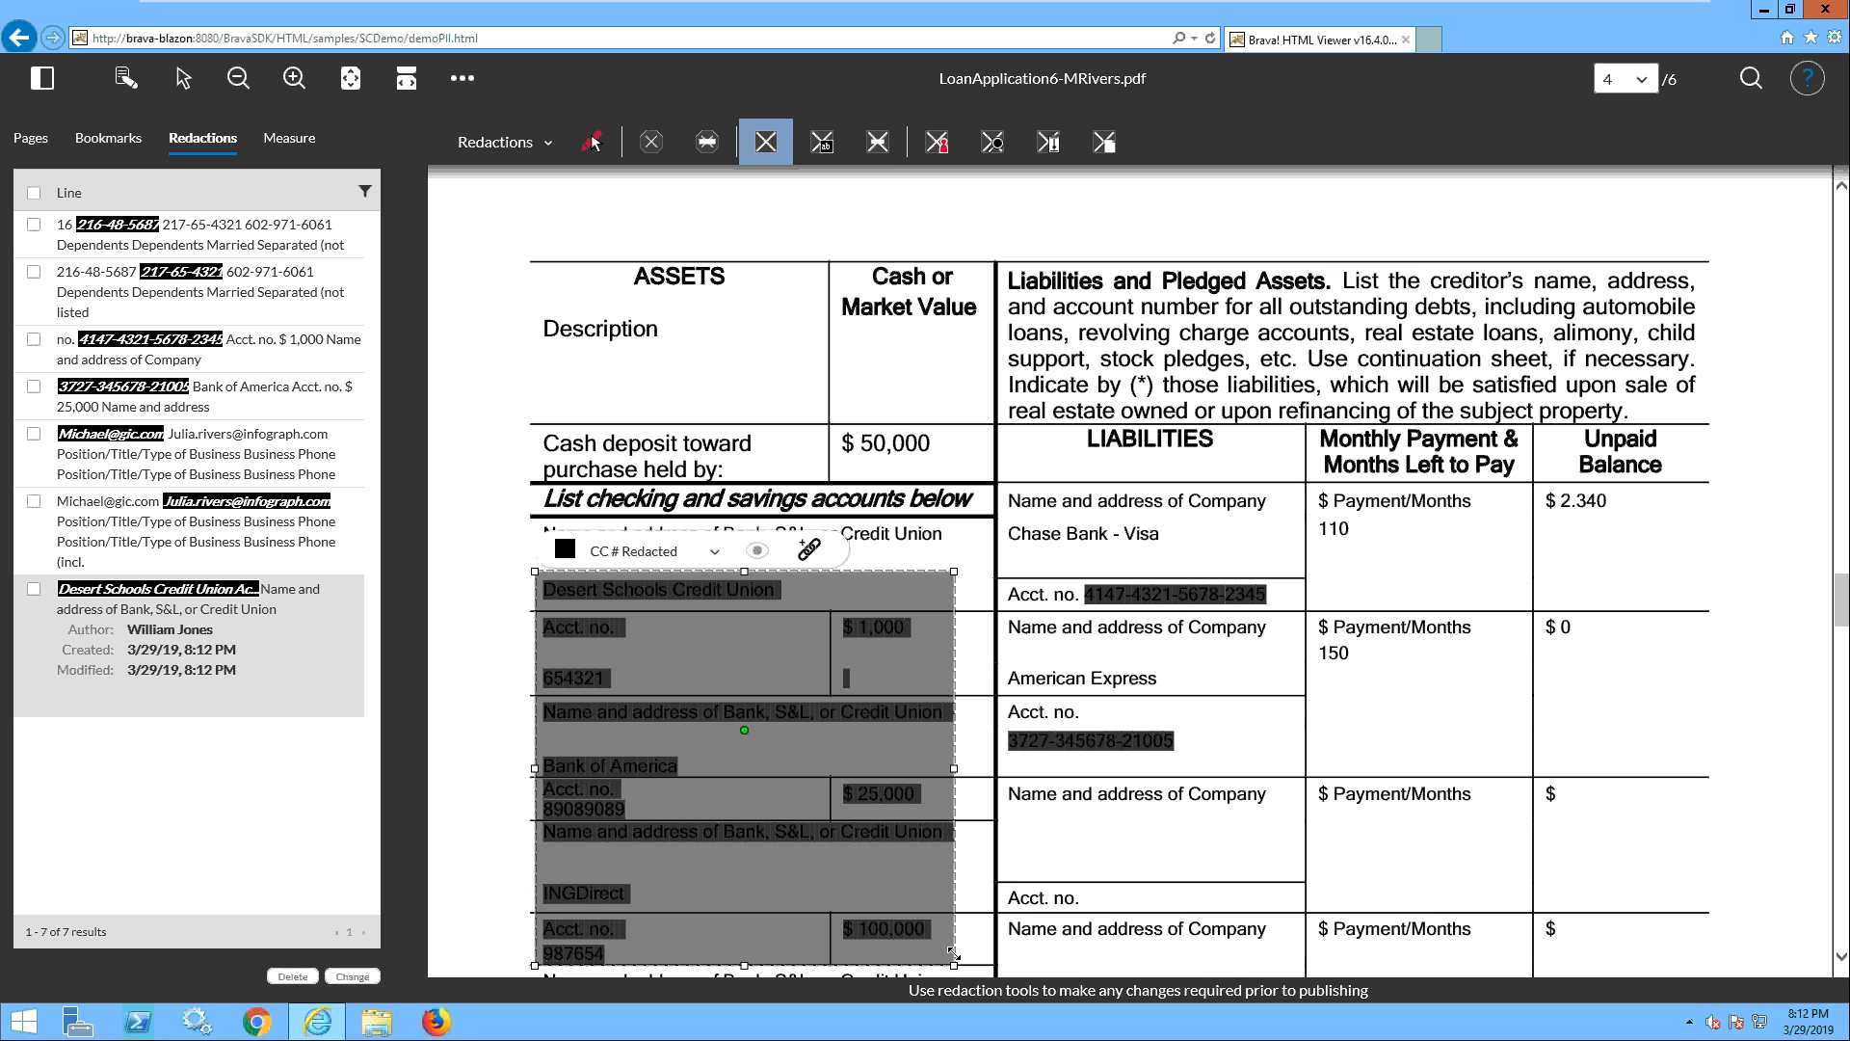
pyautogui.click(714, 557)
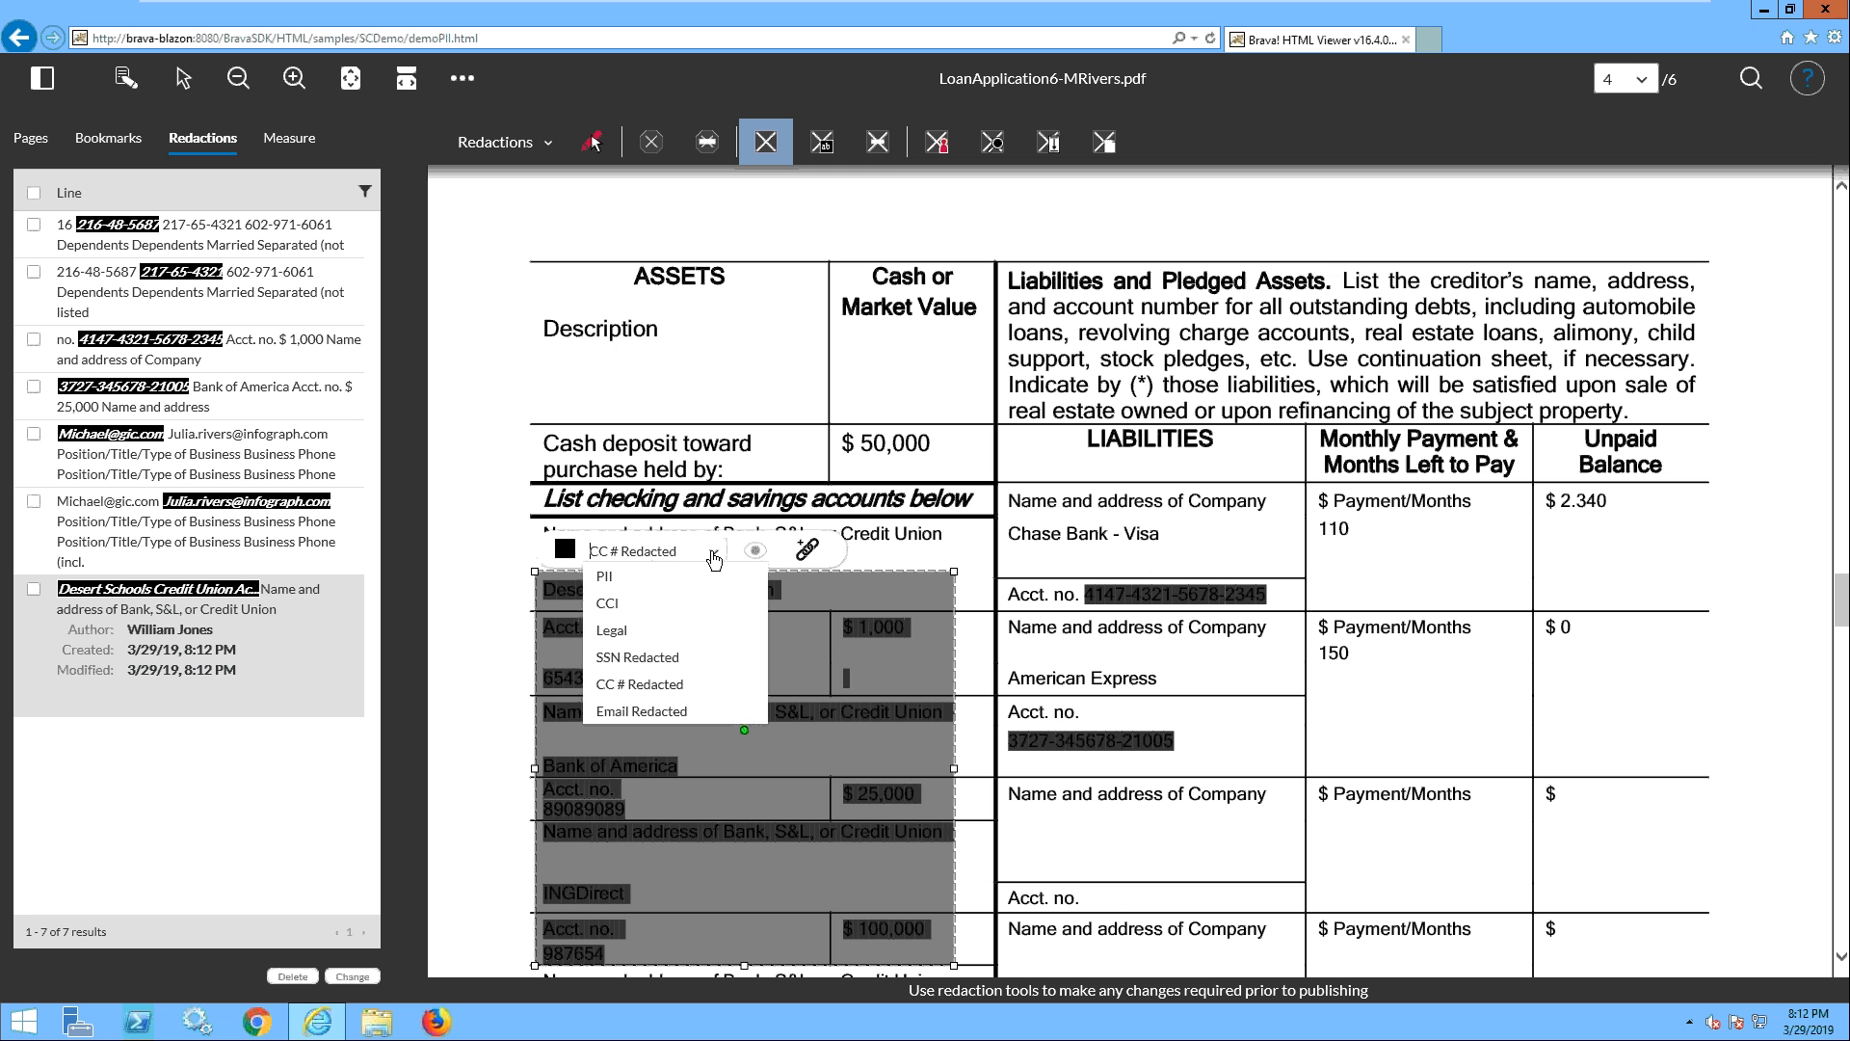
pyautogui.click(602, 580)
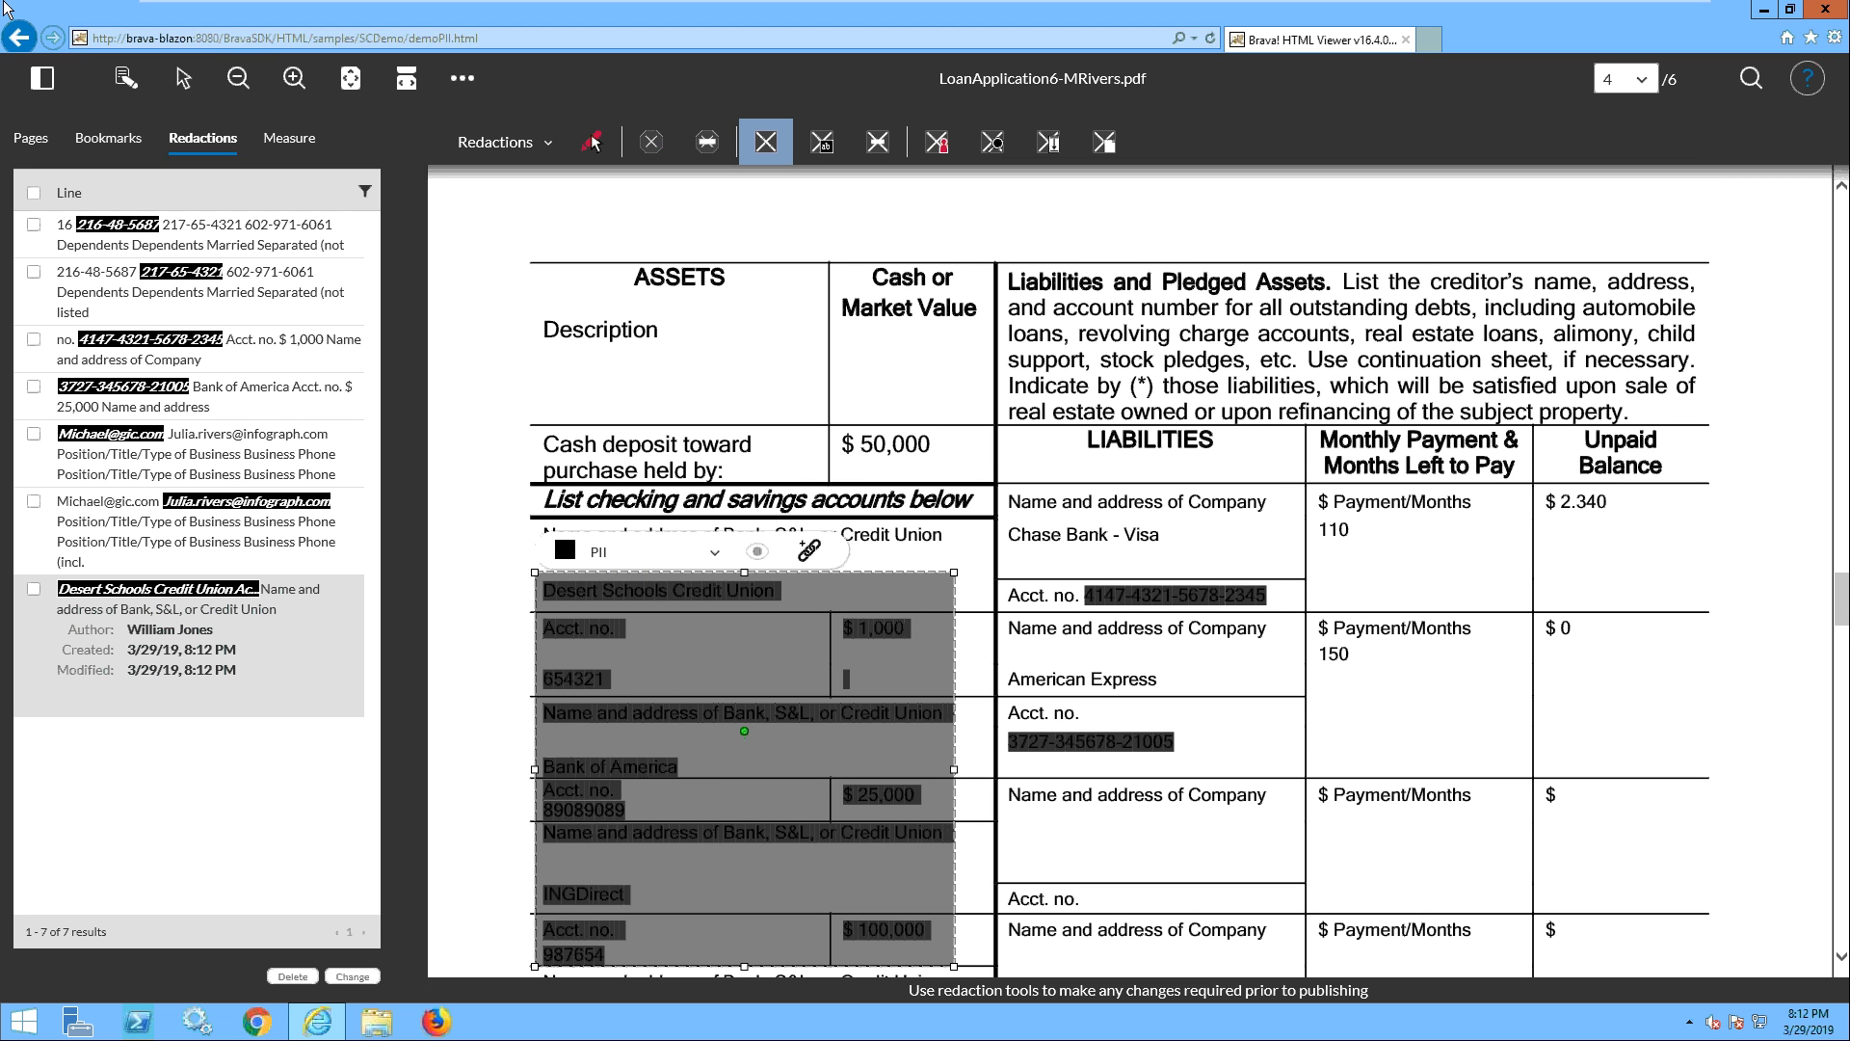
# - Redact the areas over the borrower's and co-borrower's signatures on page 6
pyautogui.click(353, 82)
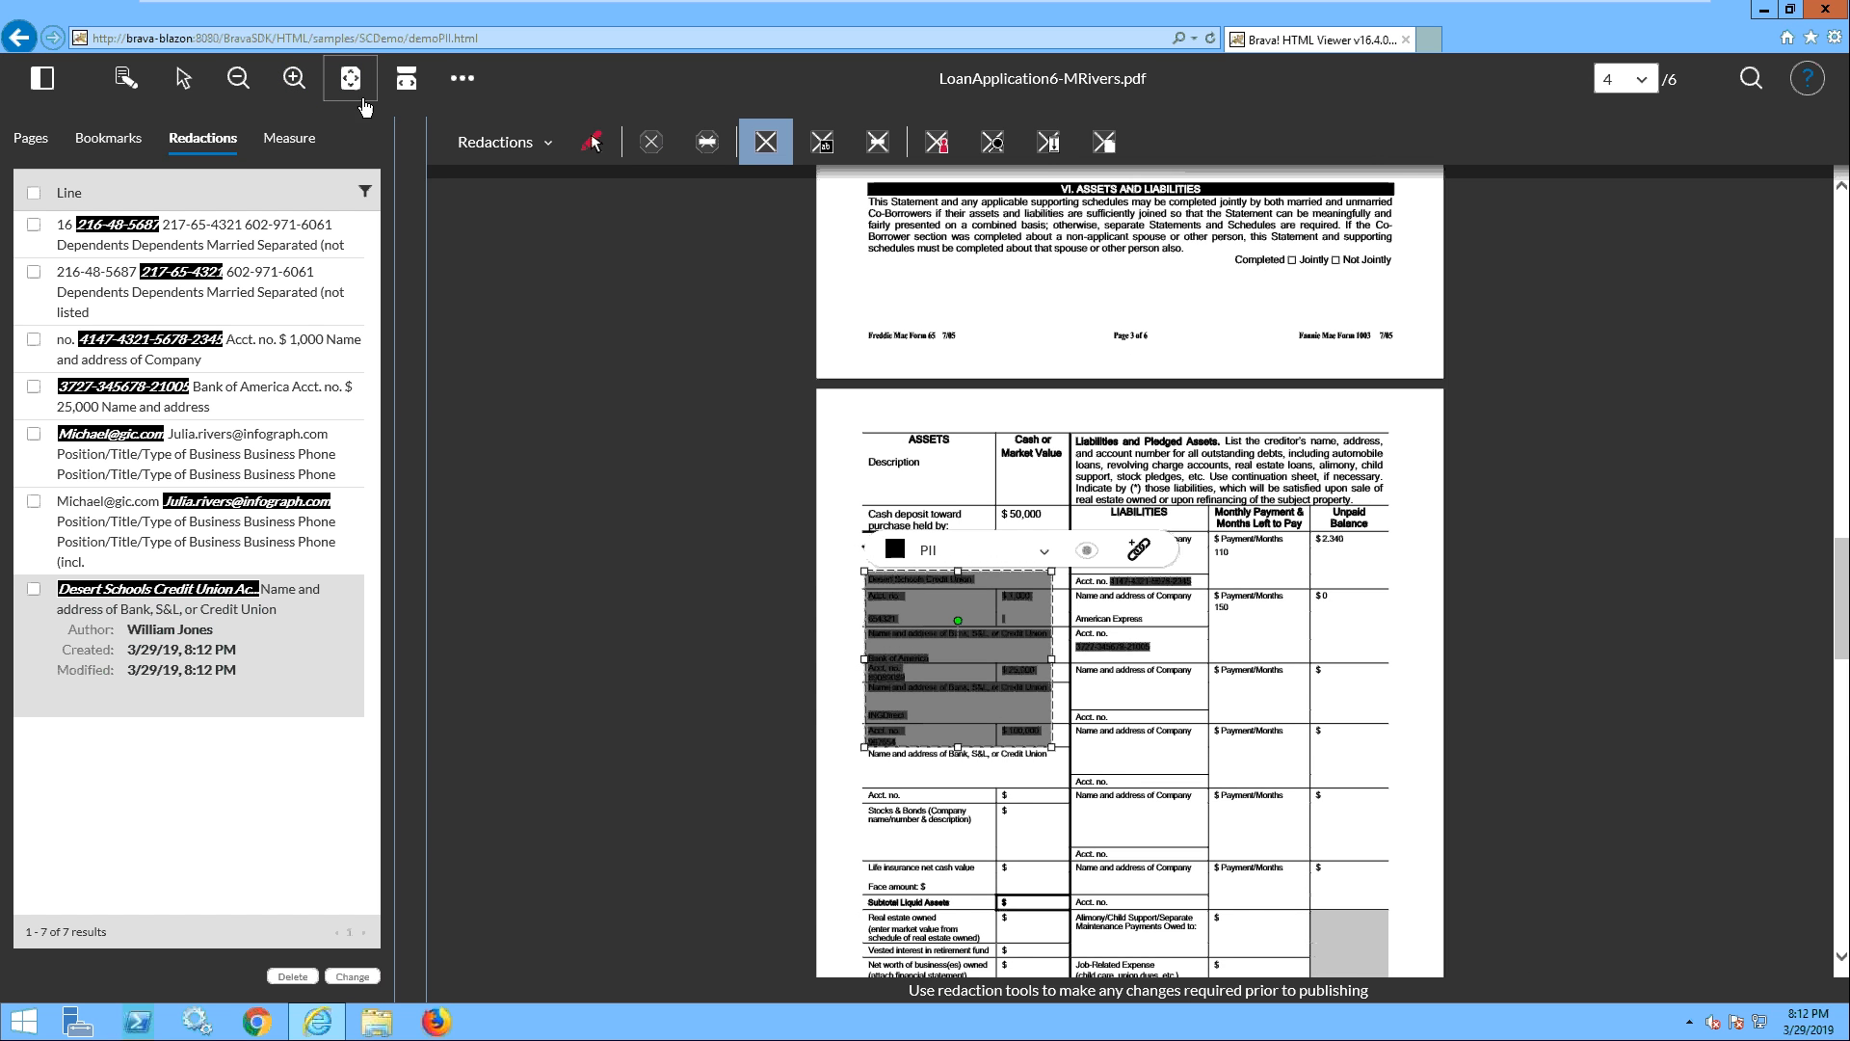
pyautogui.scroll(-5, 731, 557)
pyautogui.scroll(-5, 731, 559)
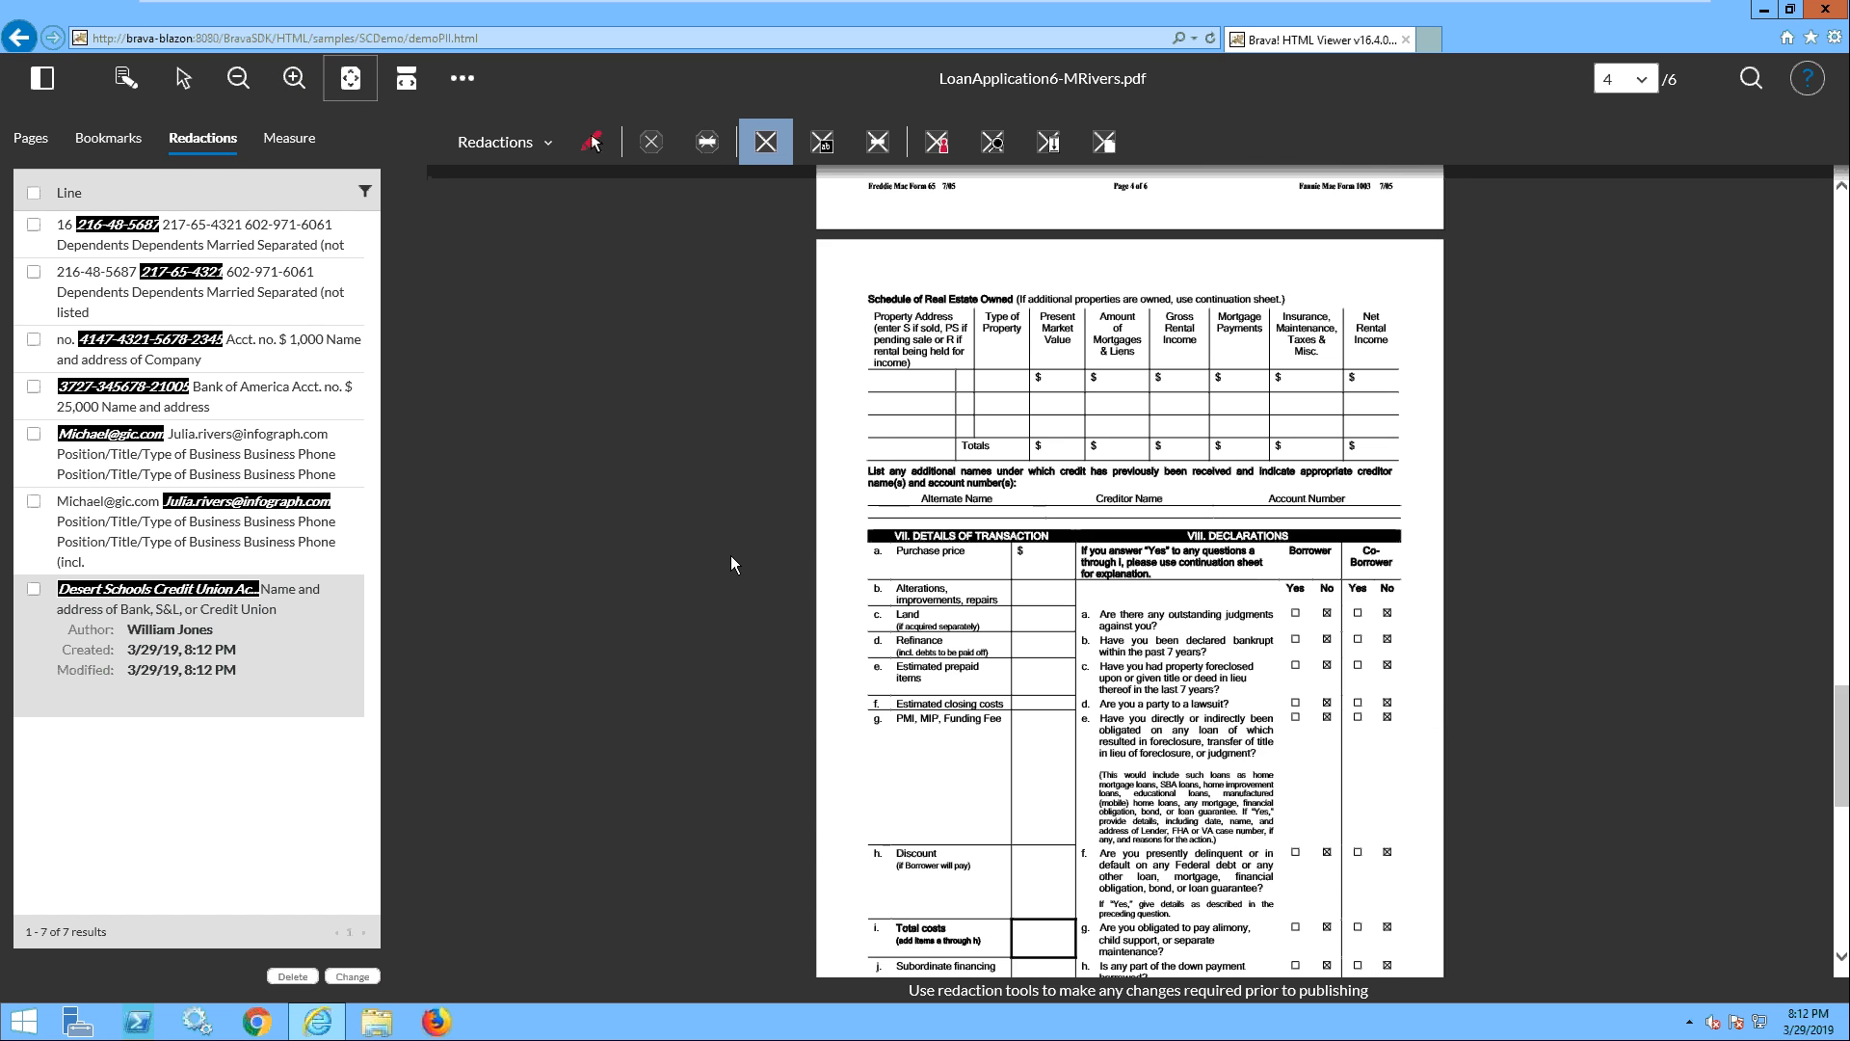
pyautogui.scroll(-10, 731, 559)
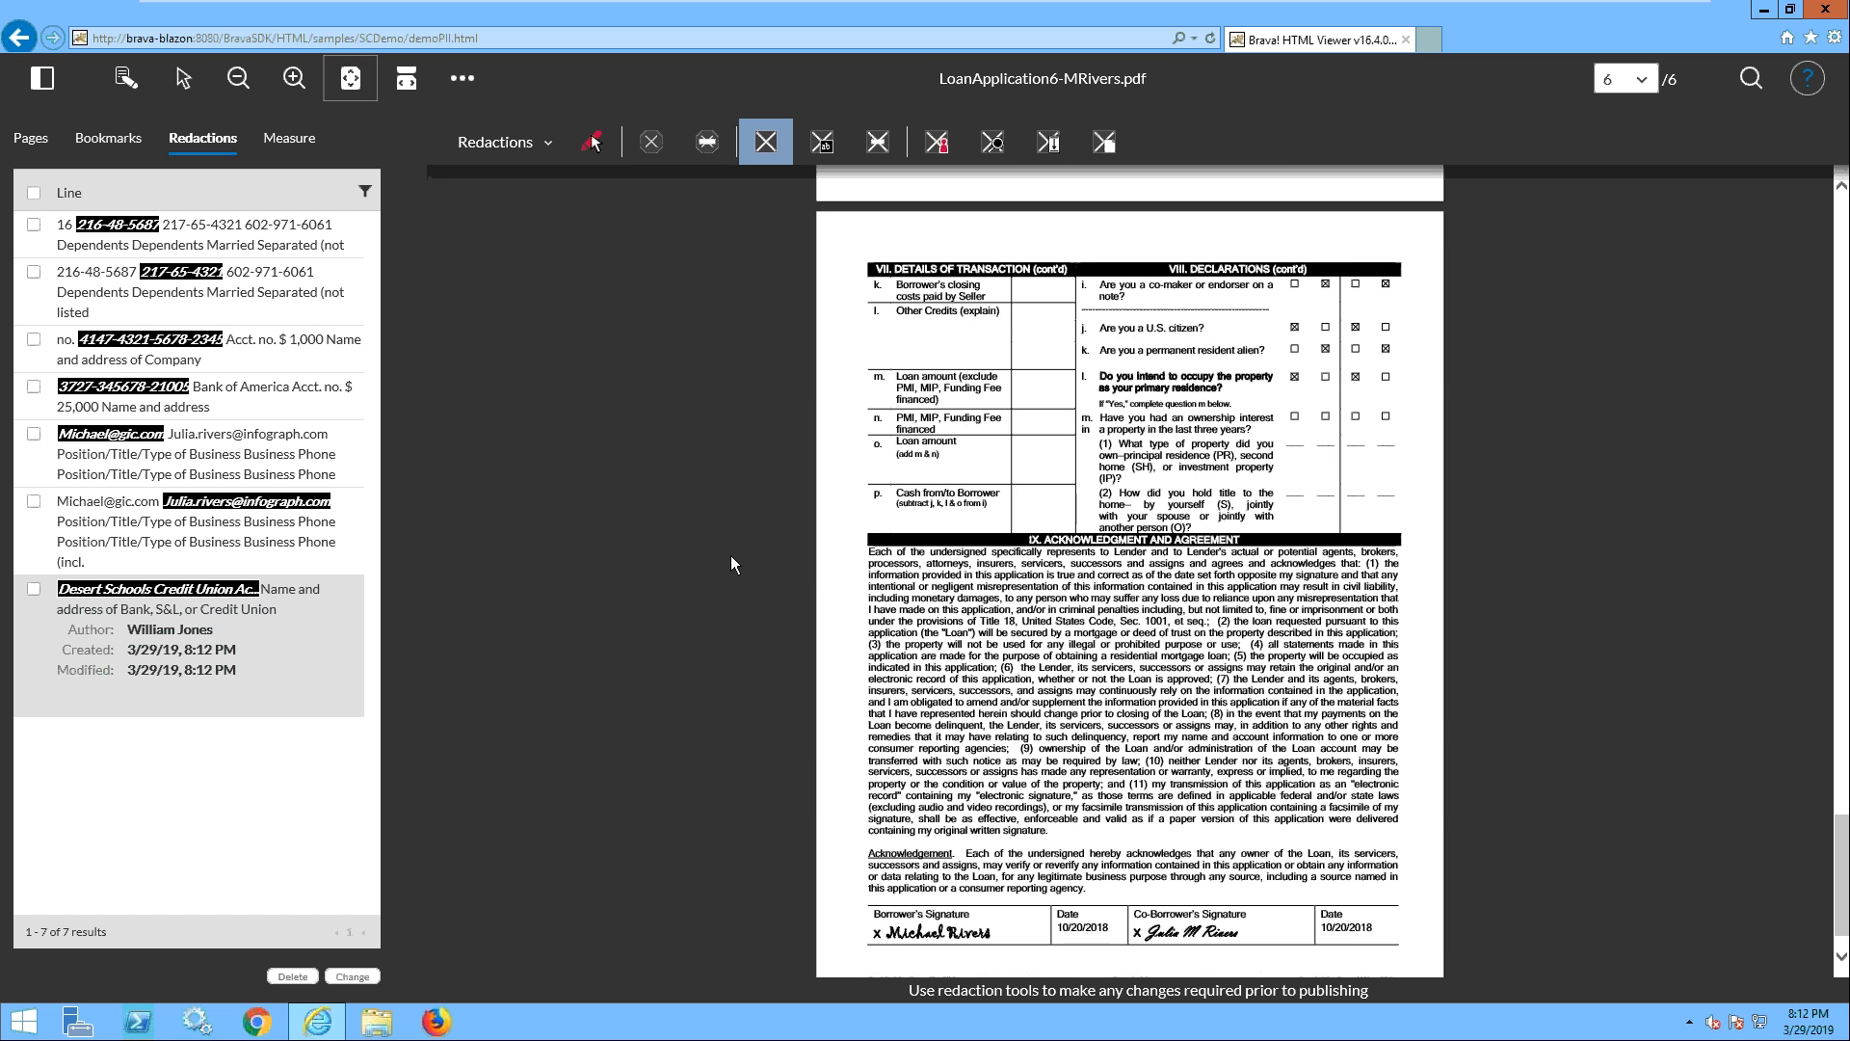
pyautogui.scroll(-1, 730, 564)
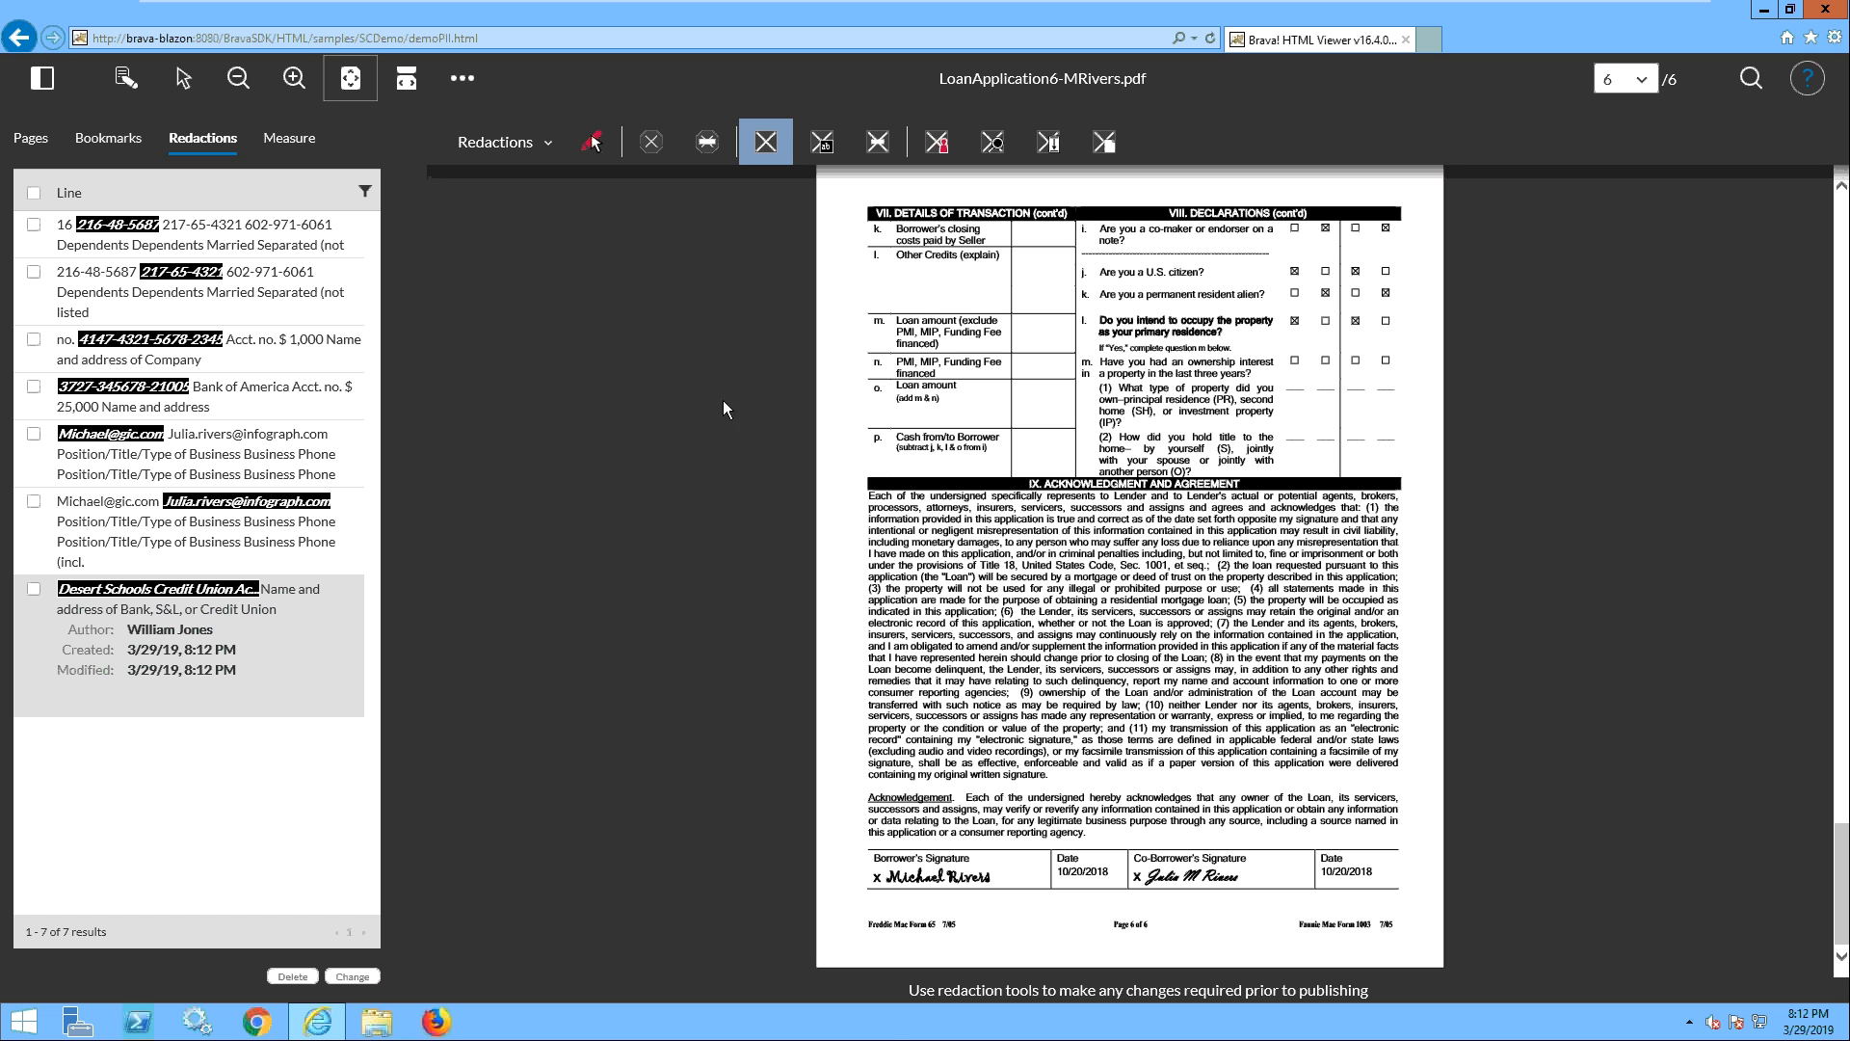
pyautogui.moveTo(883, 867)
pyautogui.mouseDown()
pyautogui.moveTo(894, 884)
pyautogui.moveTo(1006, 892)
pyautogui.mouseUp()
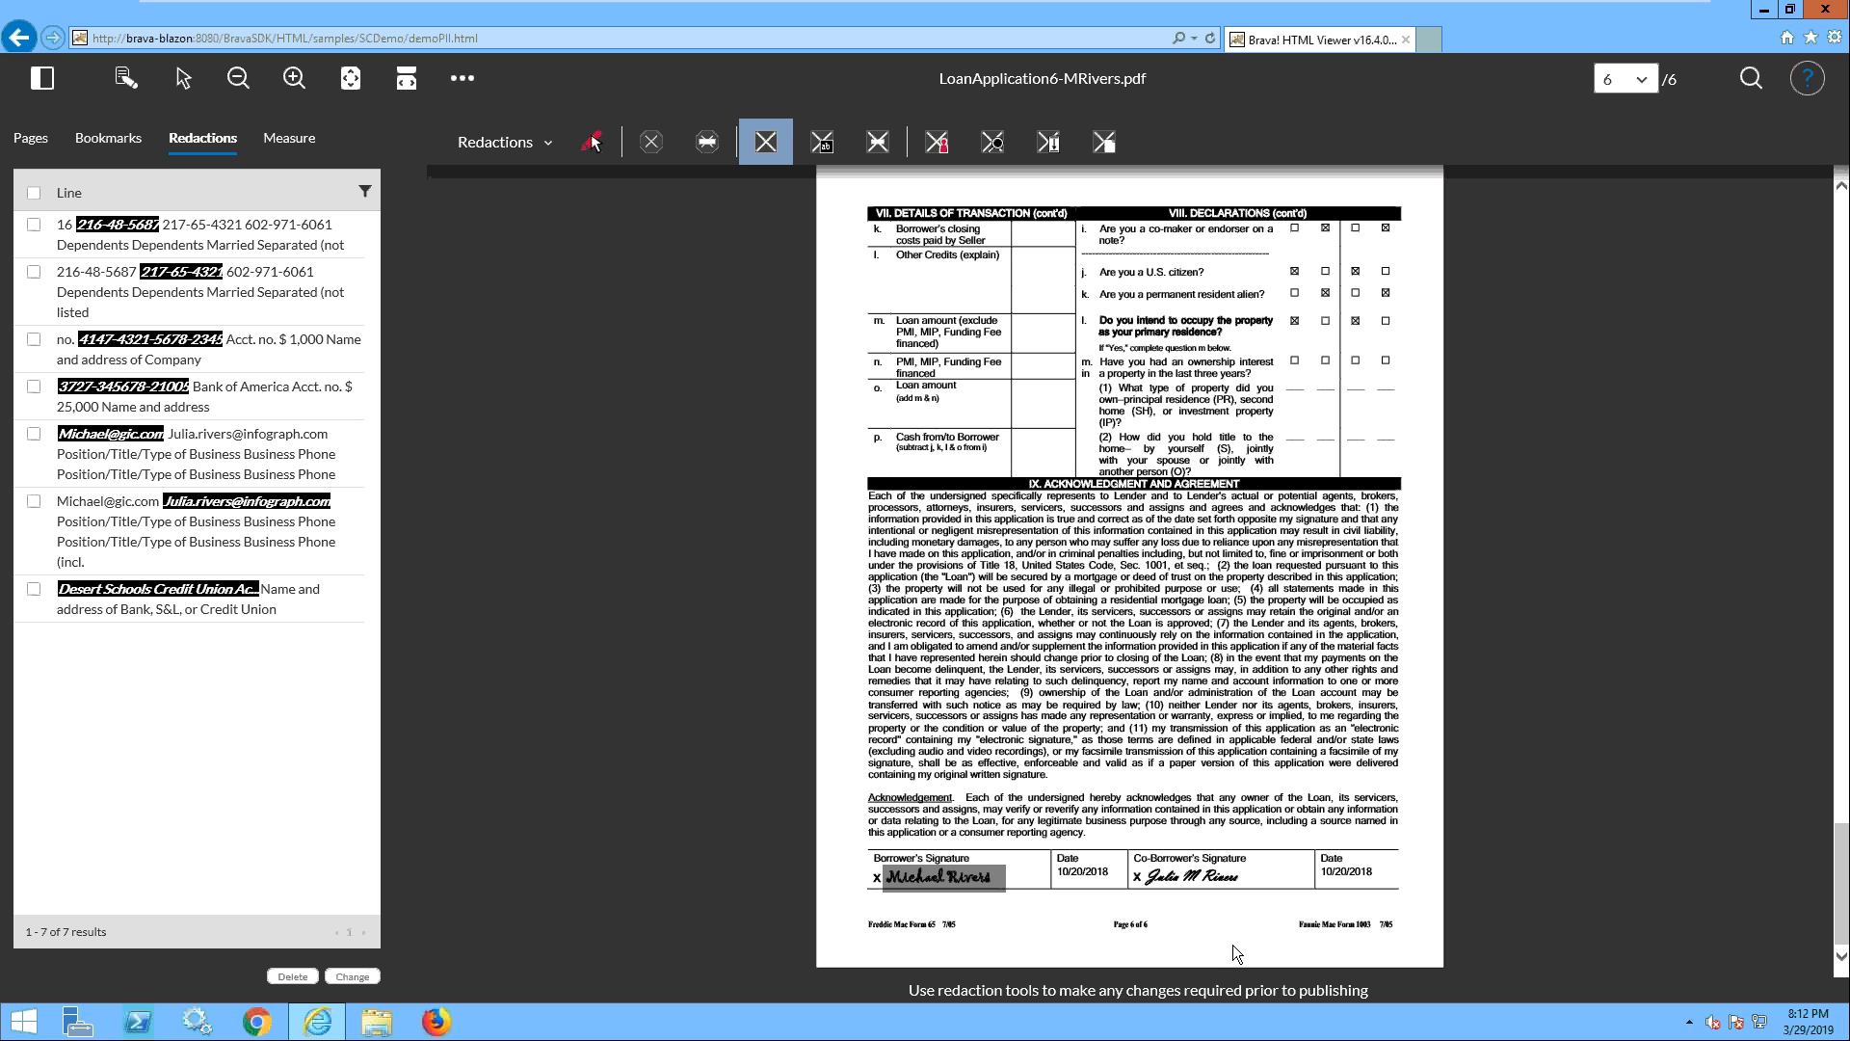
pyautogui.moveTo(1140, 869); pyautogui.dragTo(1258, 891)
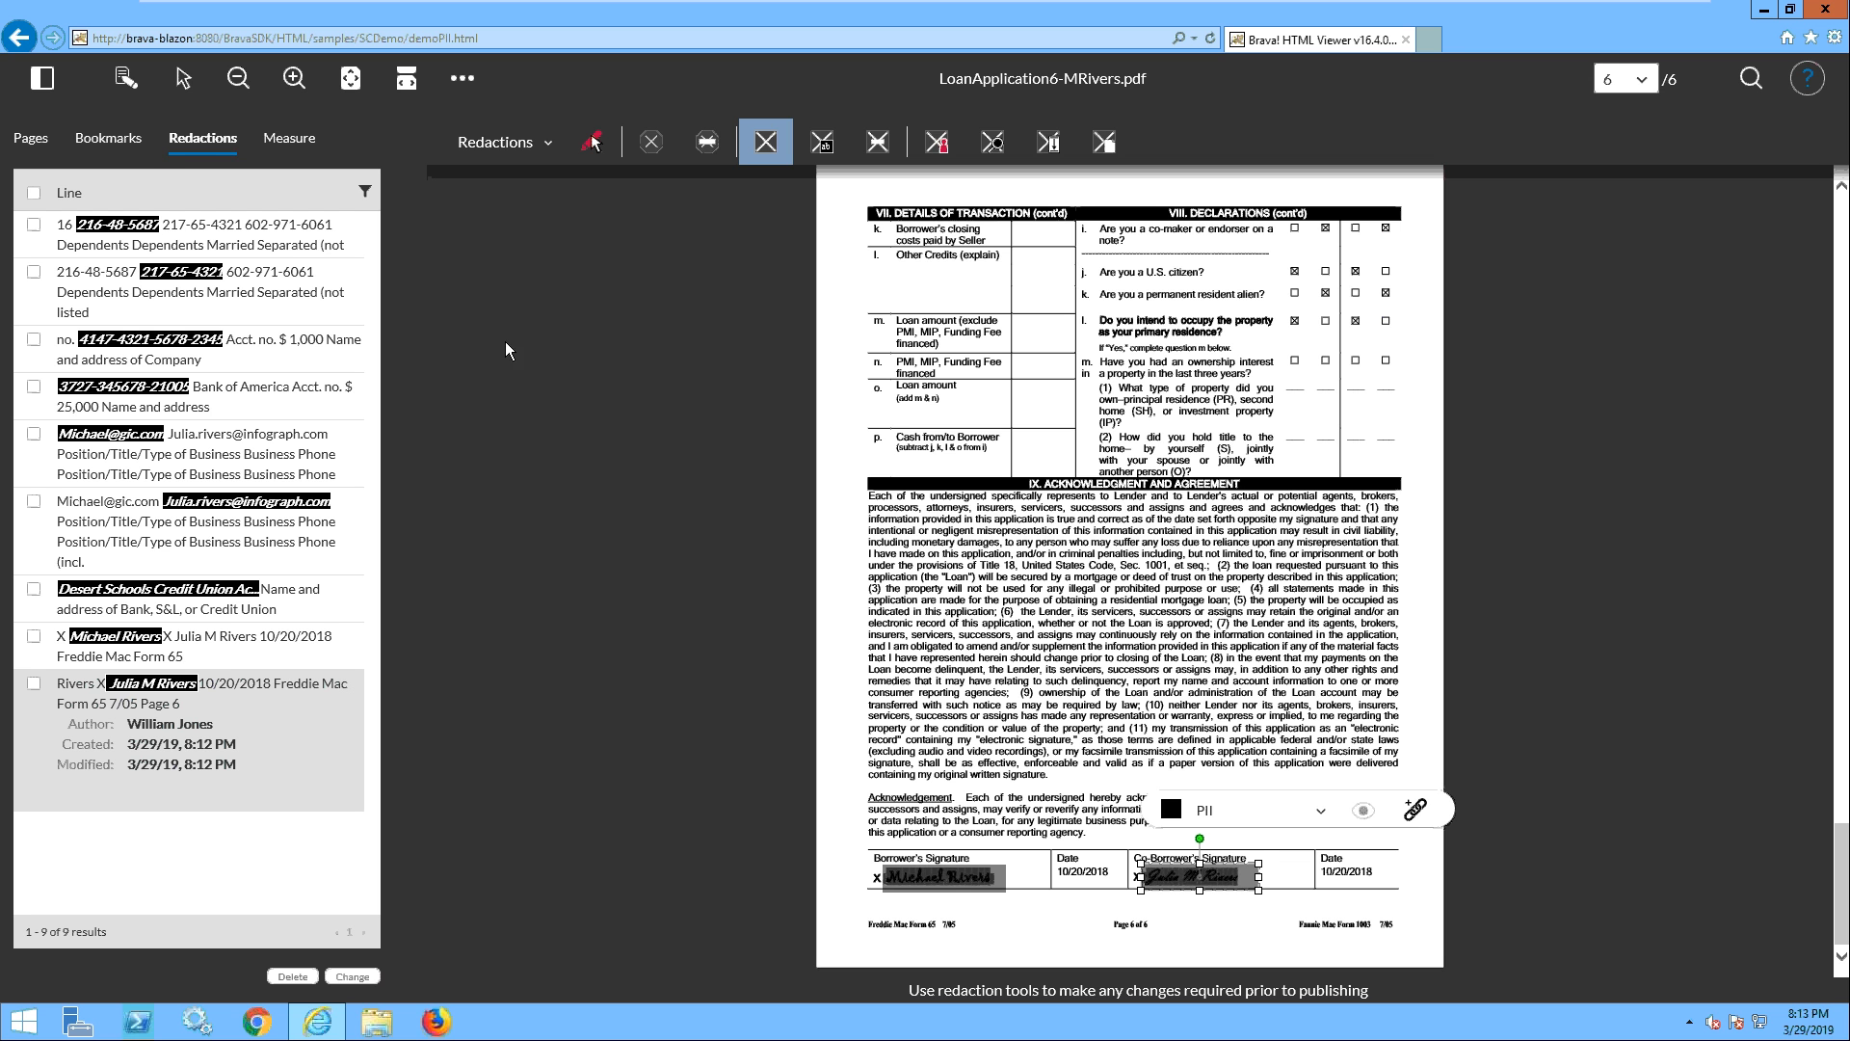
# - Save the markup under the name "my redactions"
pyautogui.click(125, 77)
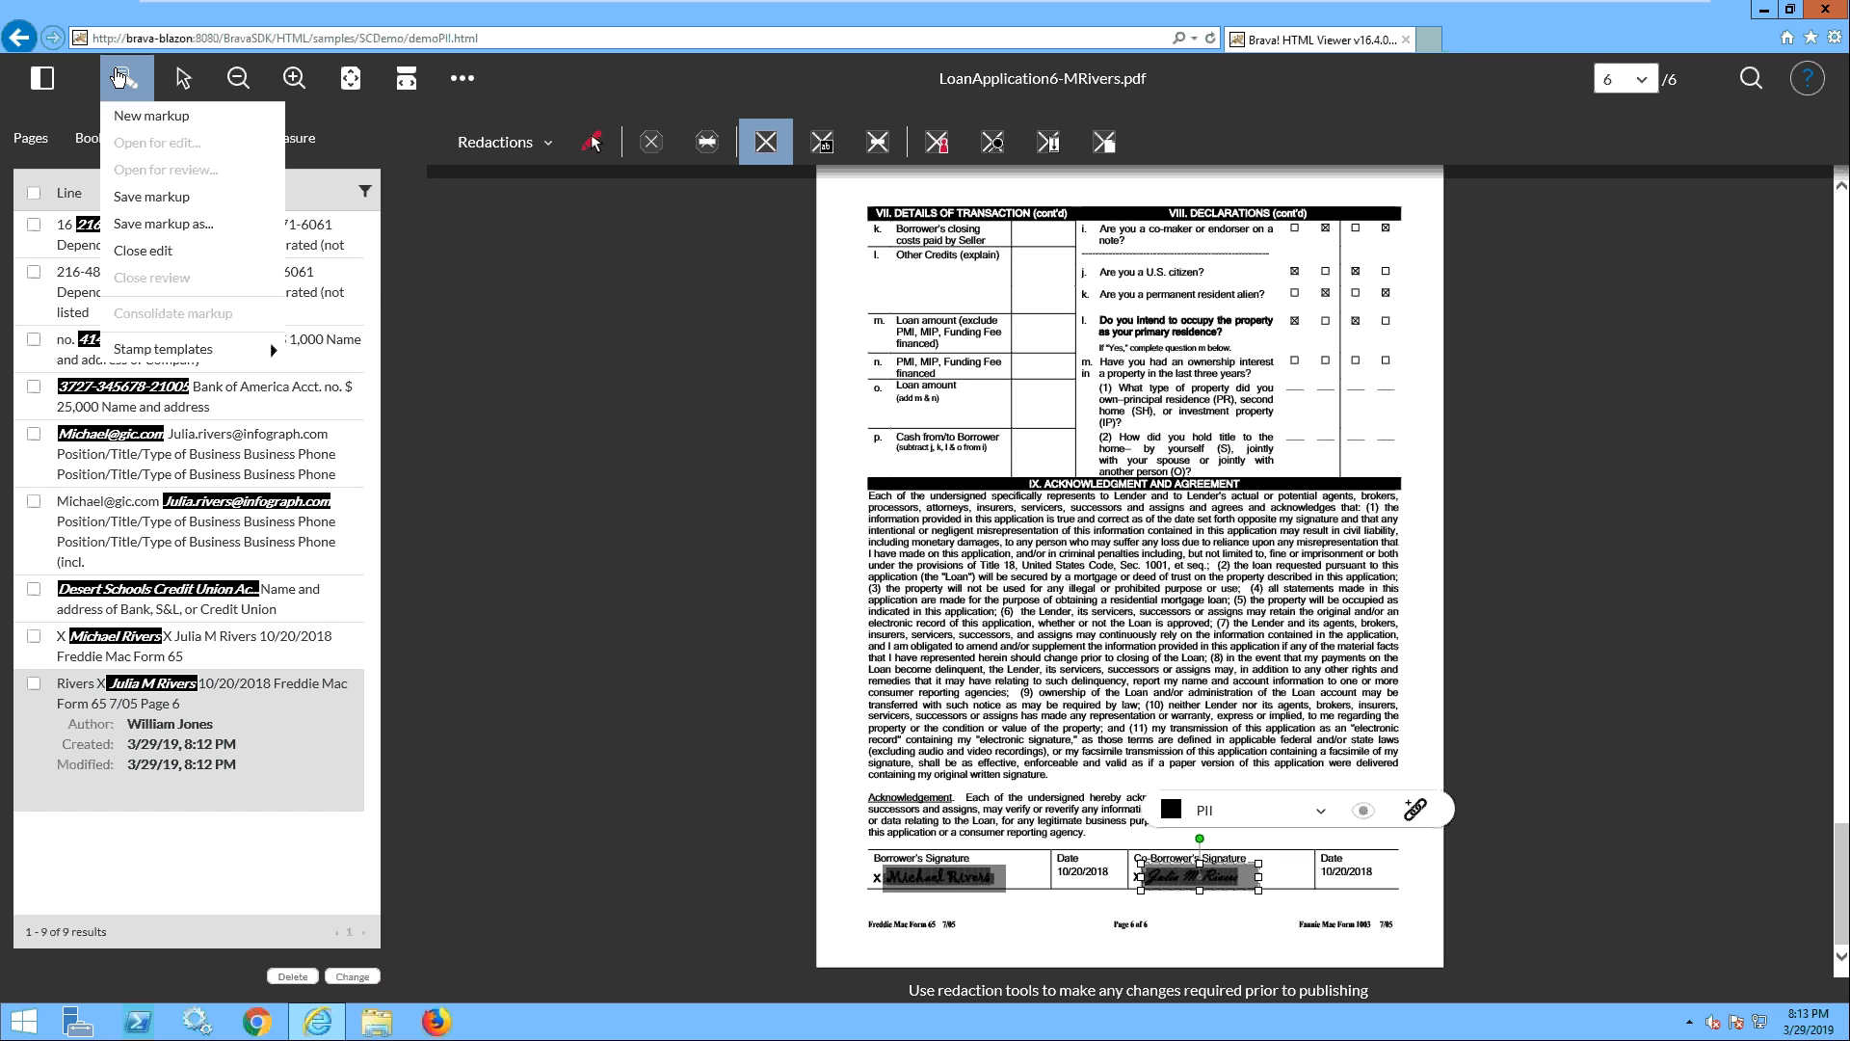
pyautogui.click(166, 225)
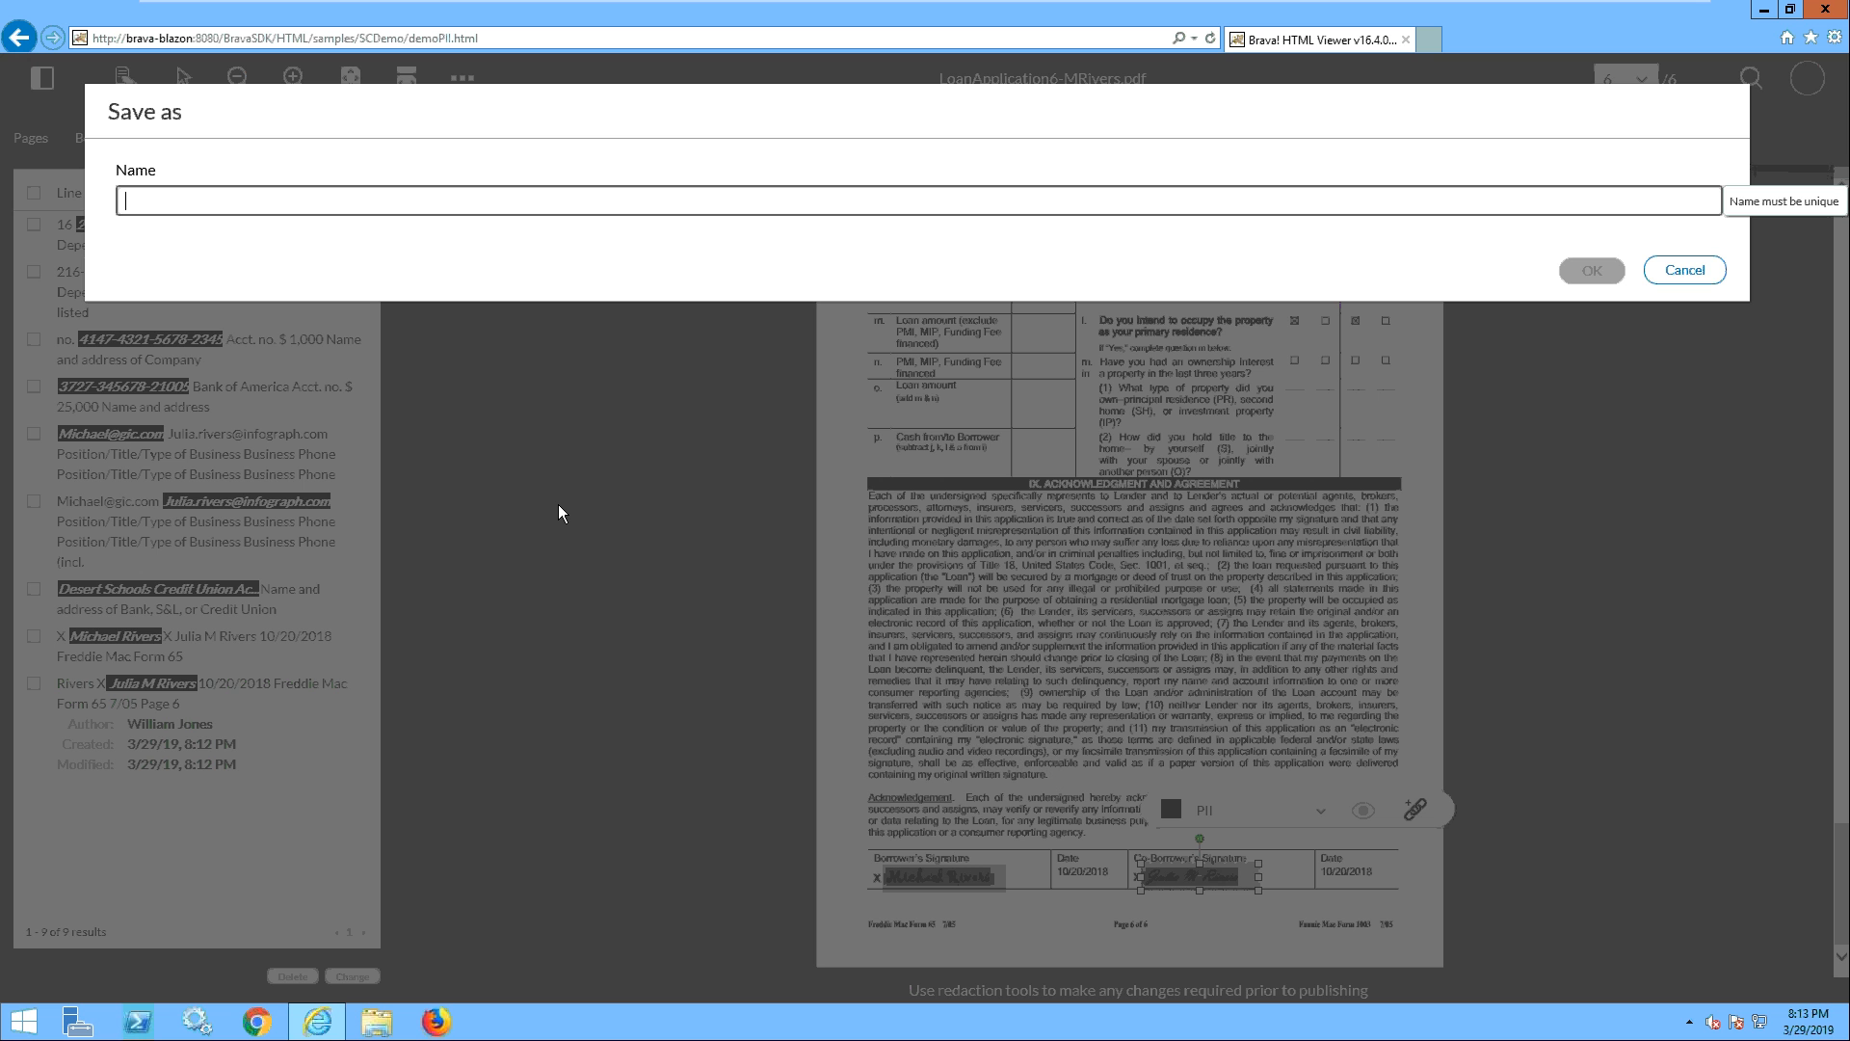
pyautogui.write('m')
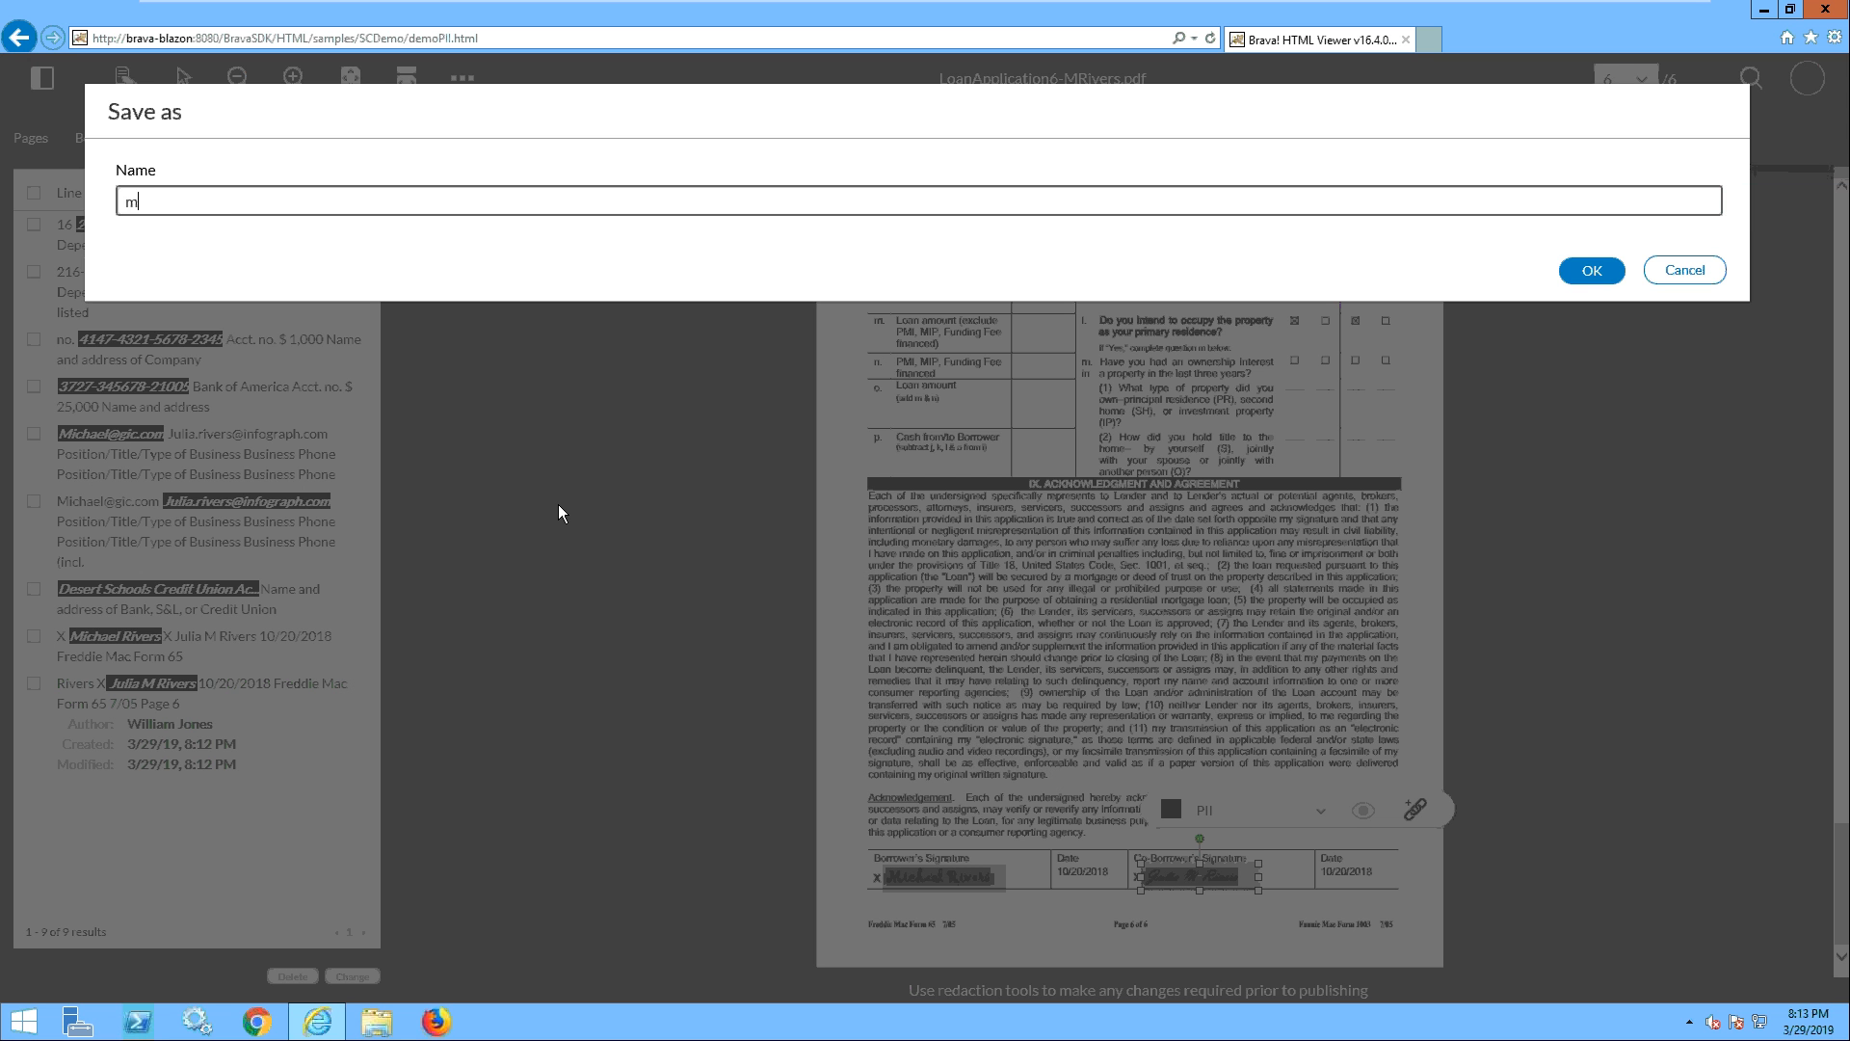
pyautogui.write('y redactions')
pyautogui.click(1588, 271)
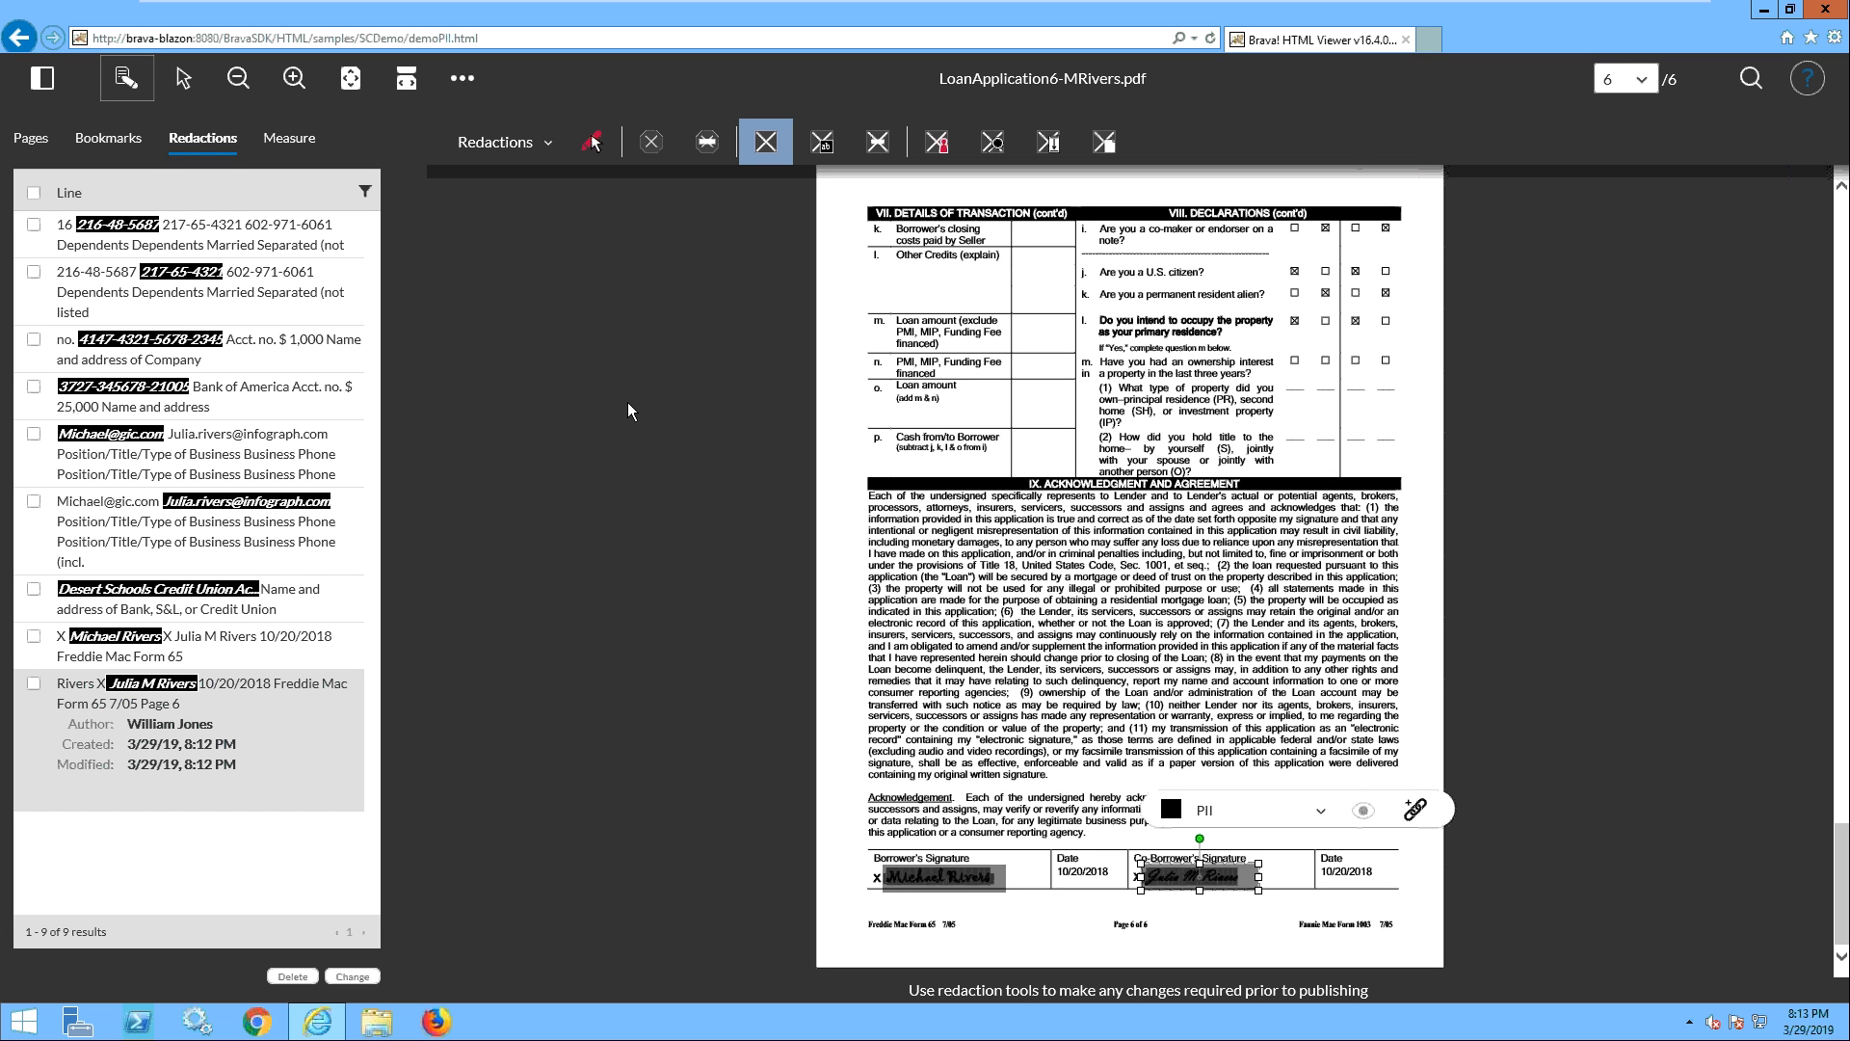
# - Publish the loan application to PDF with the Finalize redactions option on
pyautogui.click(463, 79)
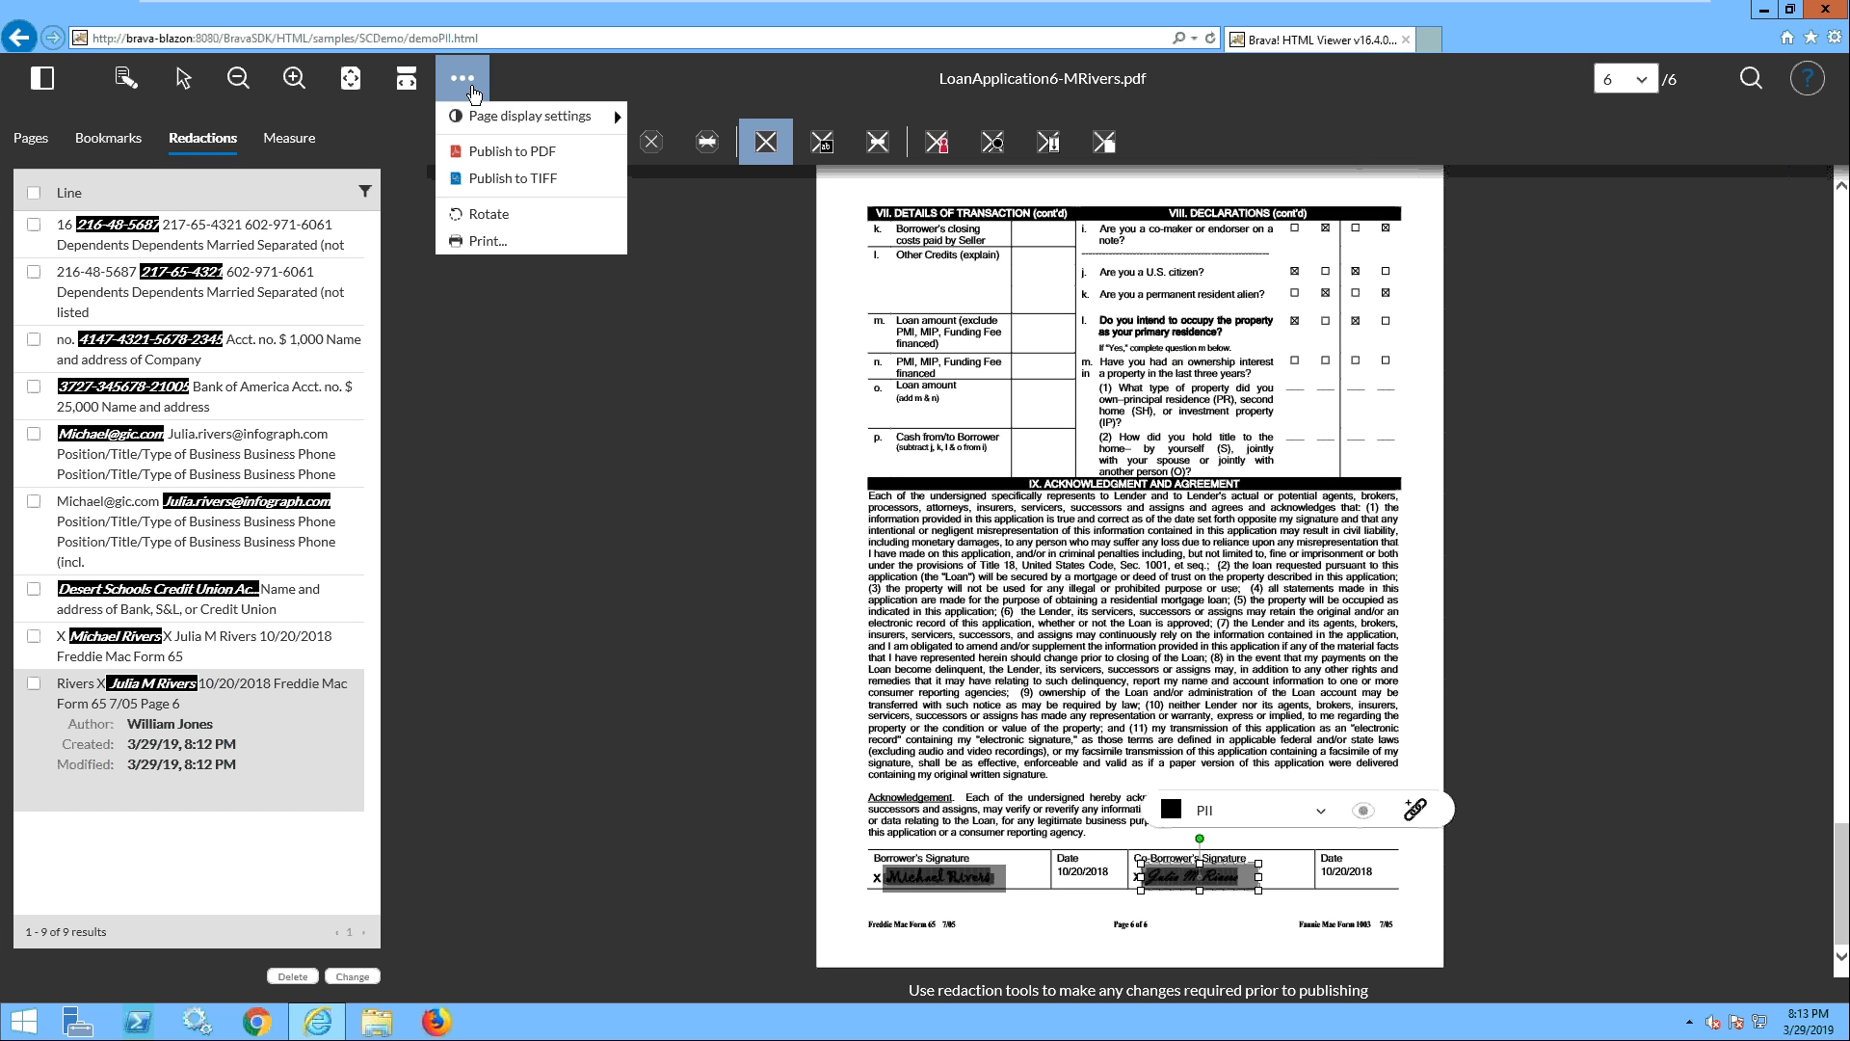
pyautogui.click(494, 152)
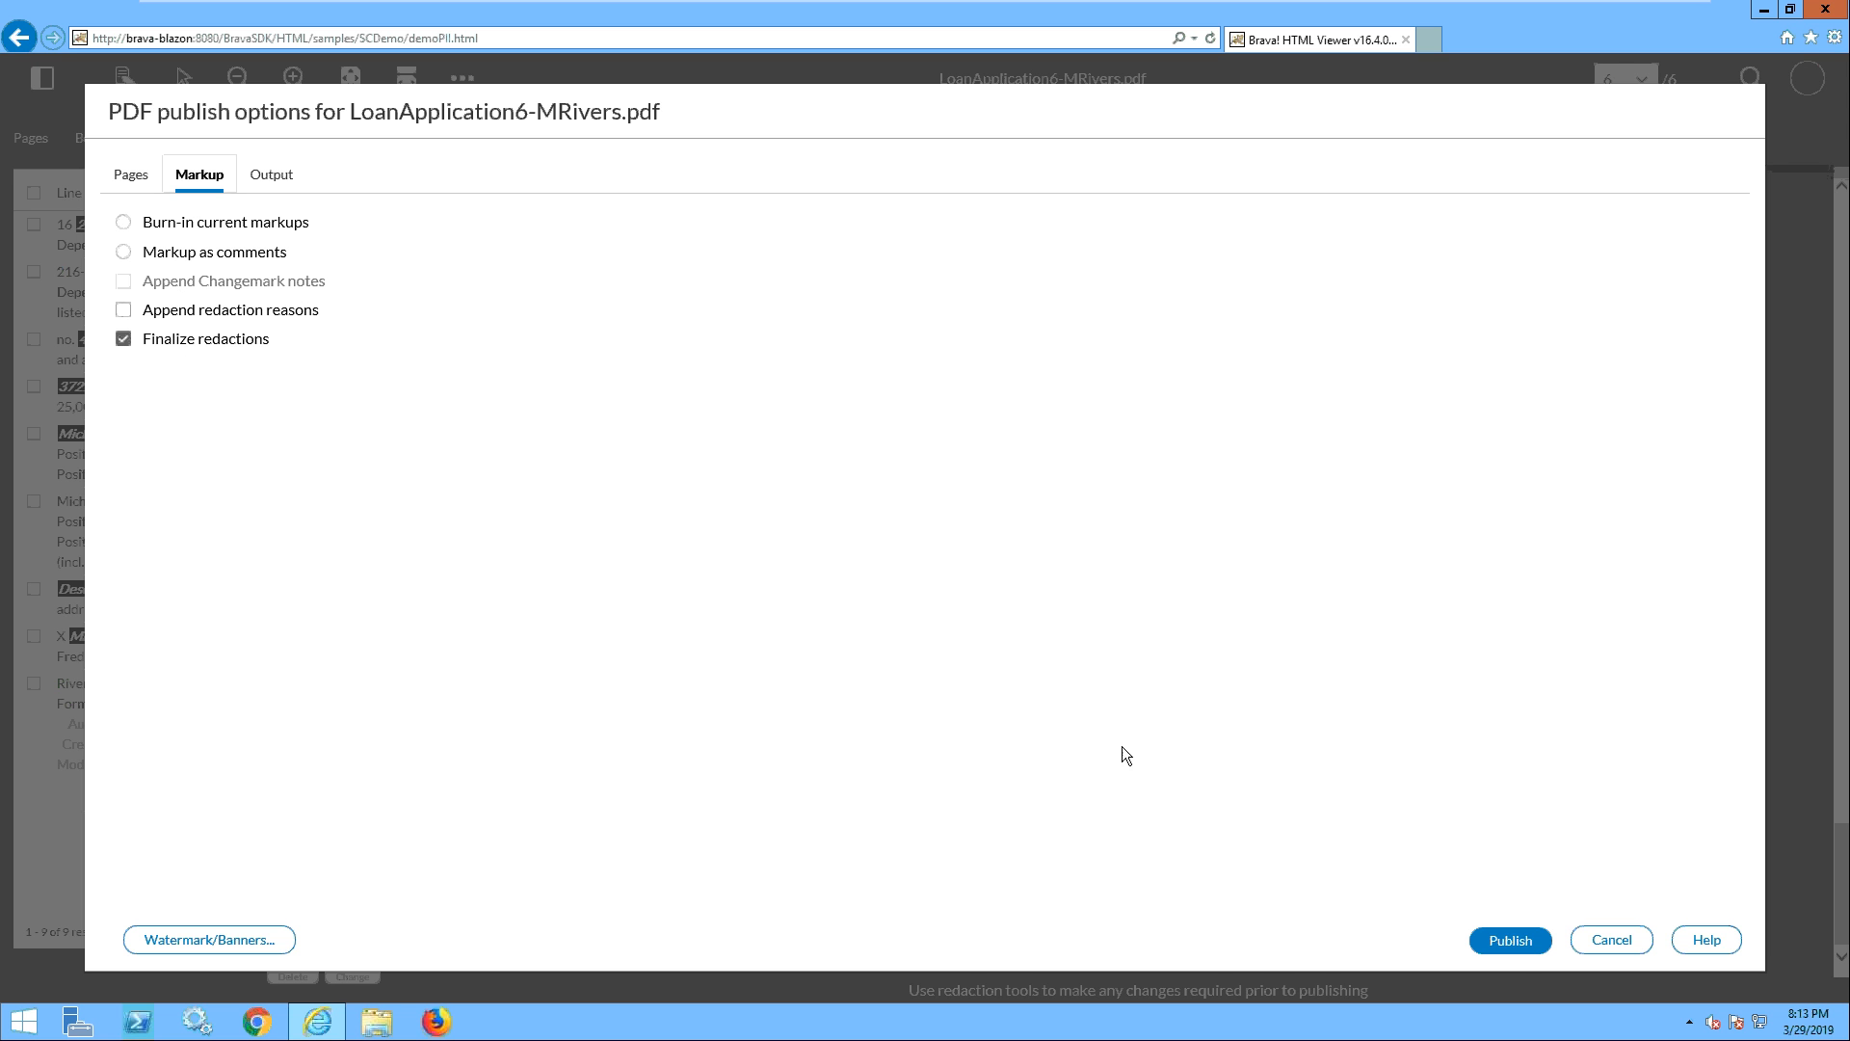
pyautogui.click(1512, 941)
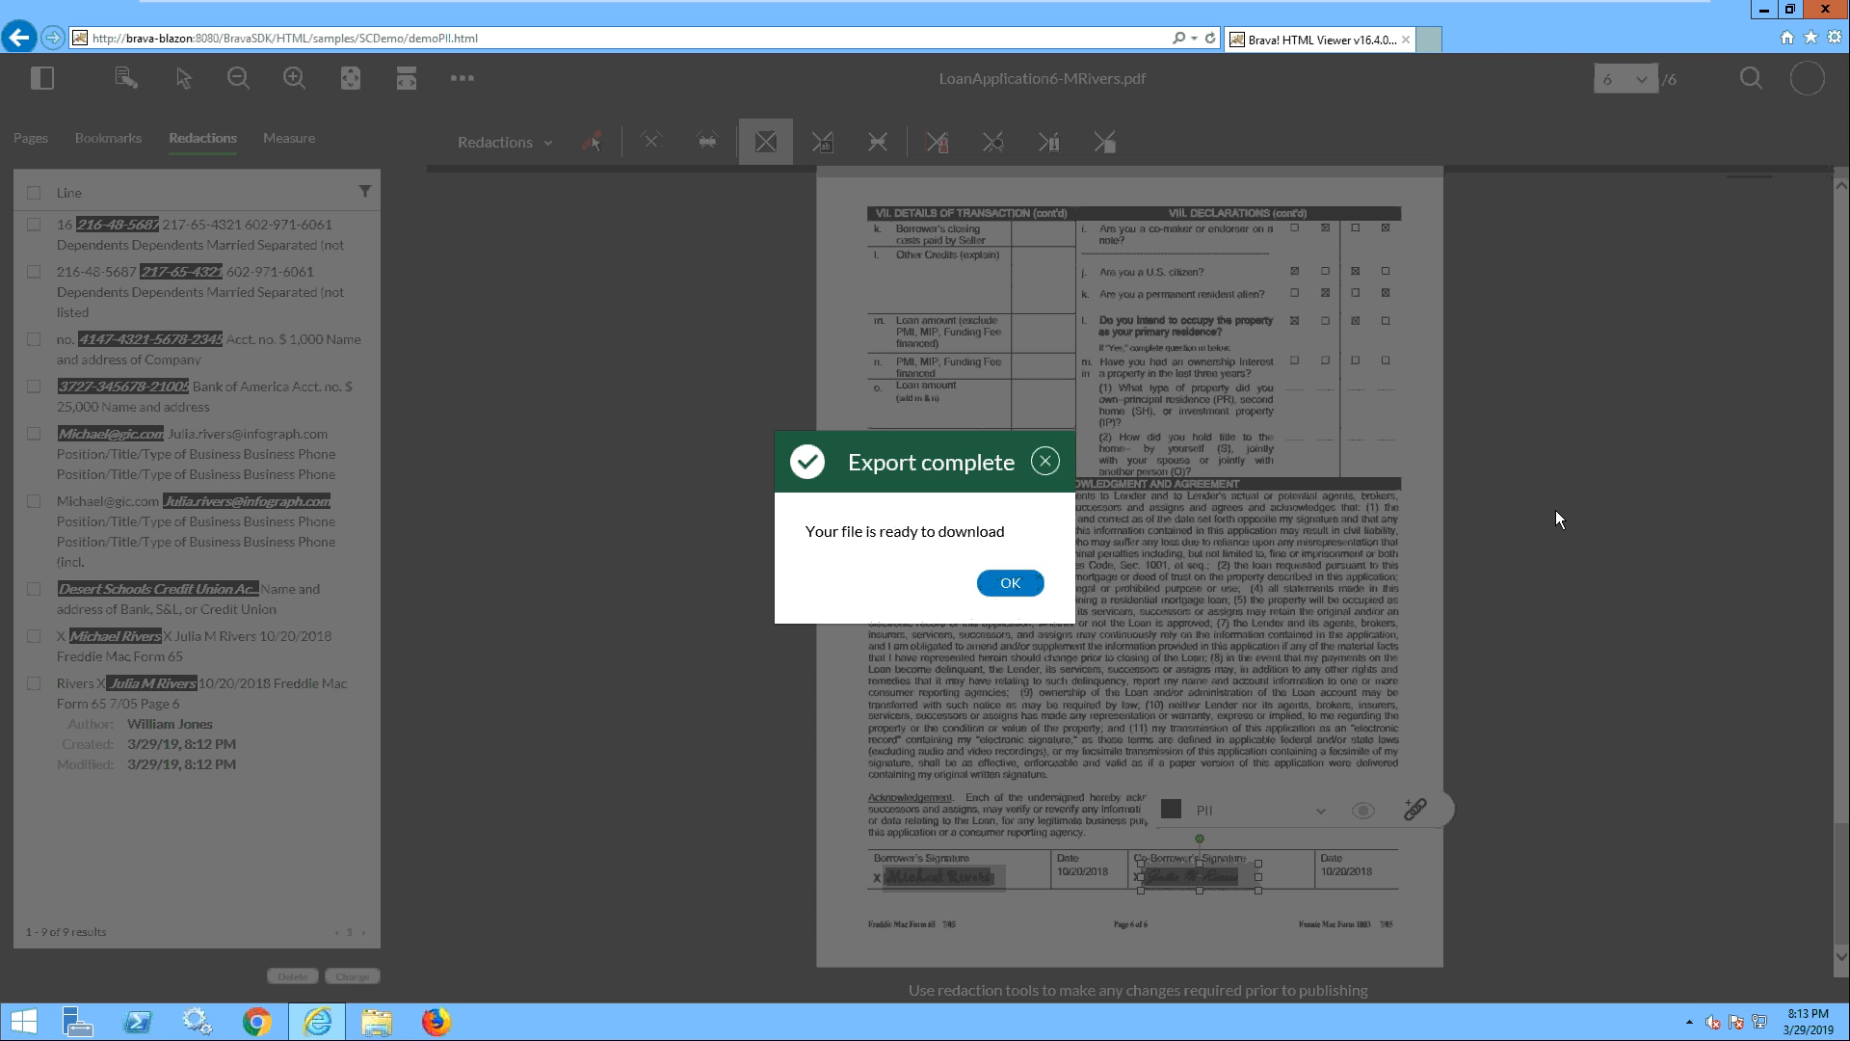
# - Open the exported PDF and examine the redactions on the Borrower Information, Assets and Liabilities, and signature pages
pyautogui.click(1010, 584)
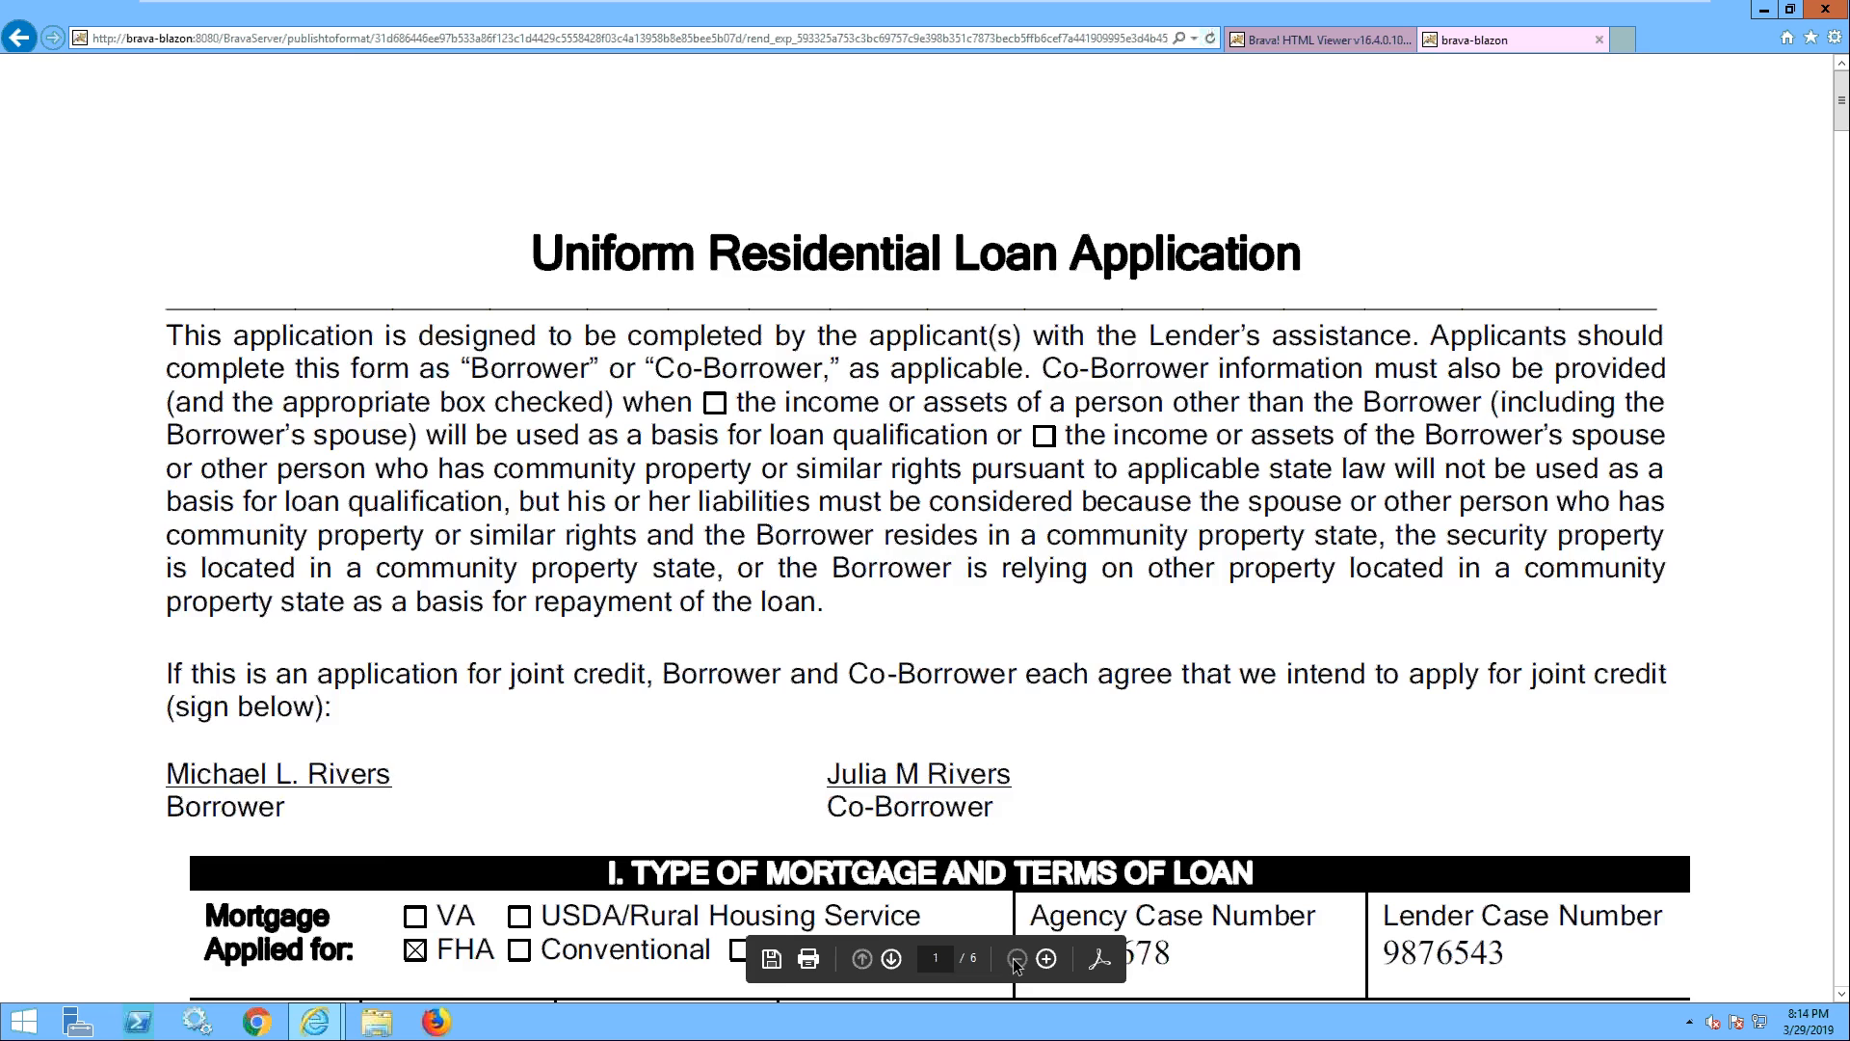
pyautogui.click(1017, 959)
pyautogui.click(1017, 959)
pyautogui.click(1017, 959)
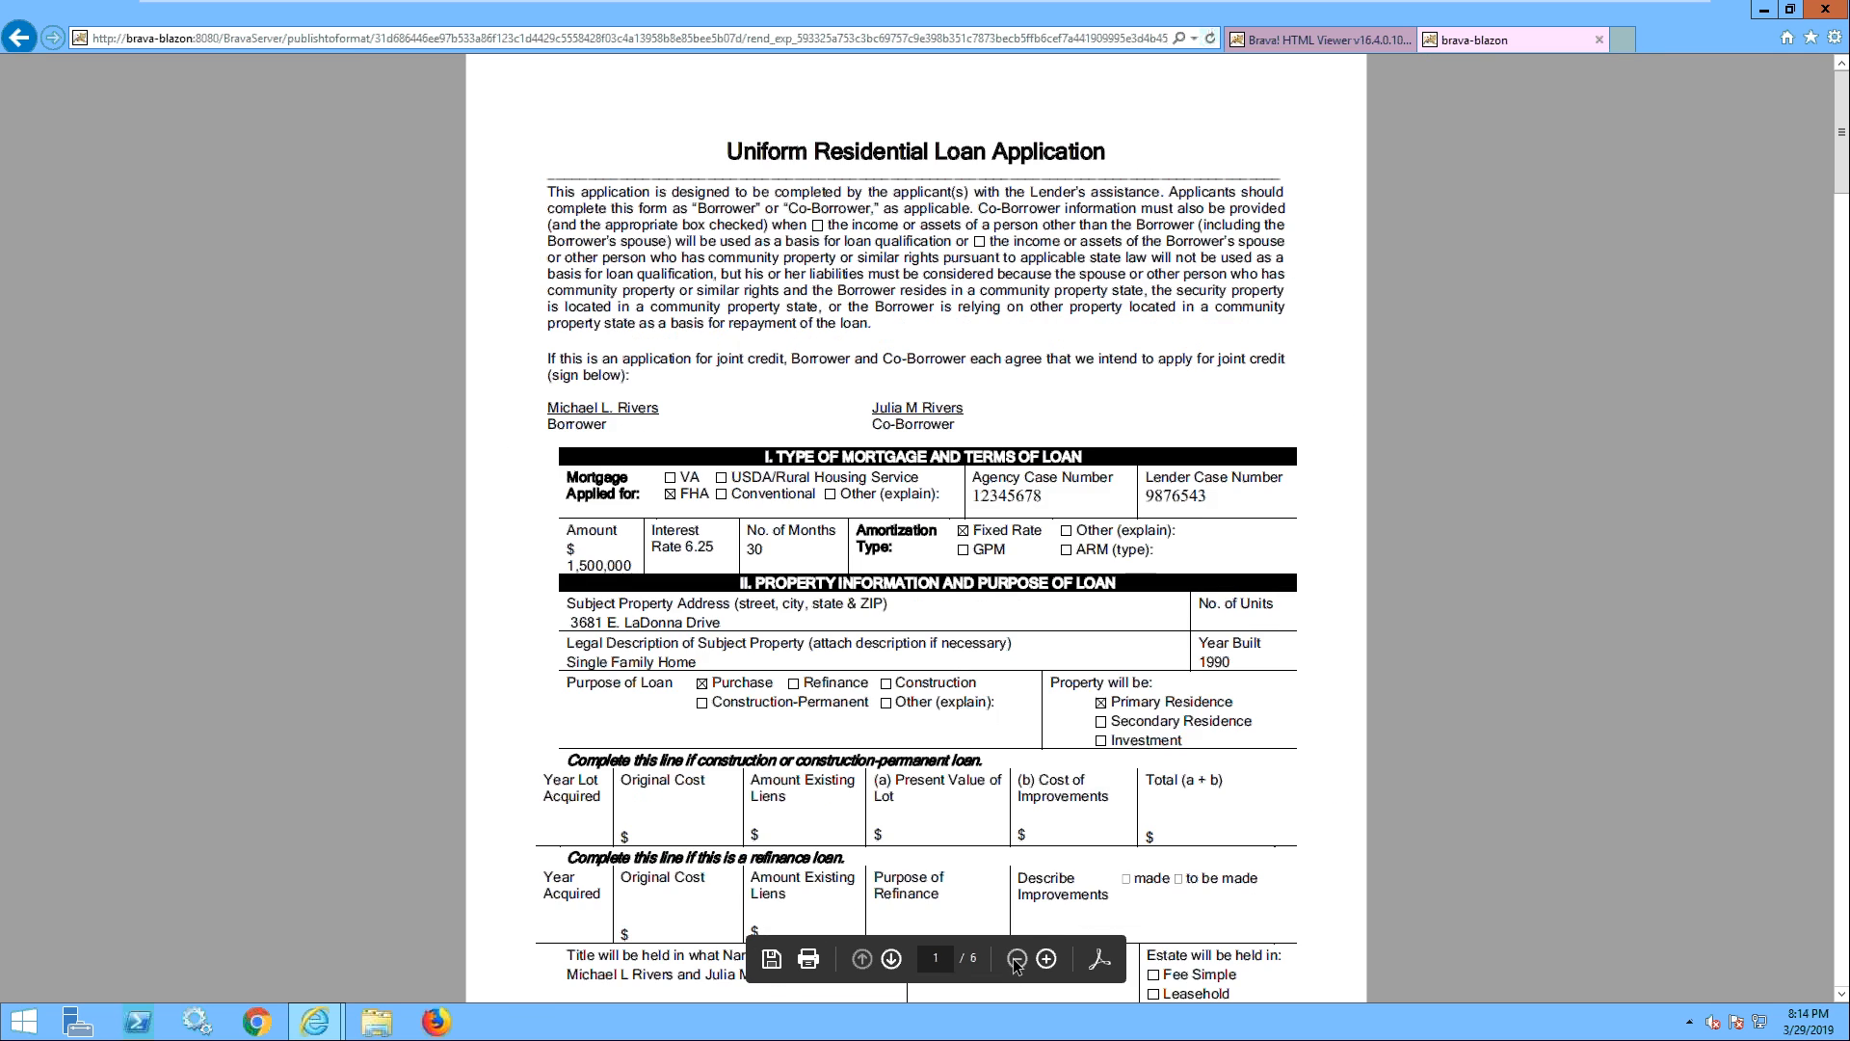
pyautogui.scroll(-5, 1490, 432)
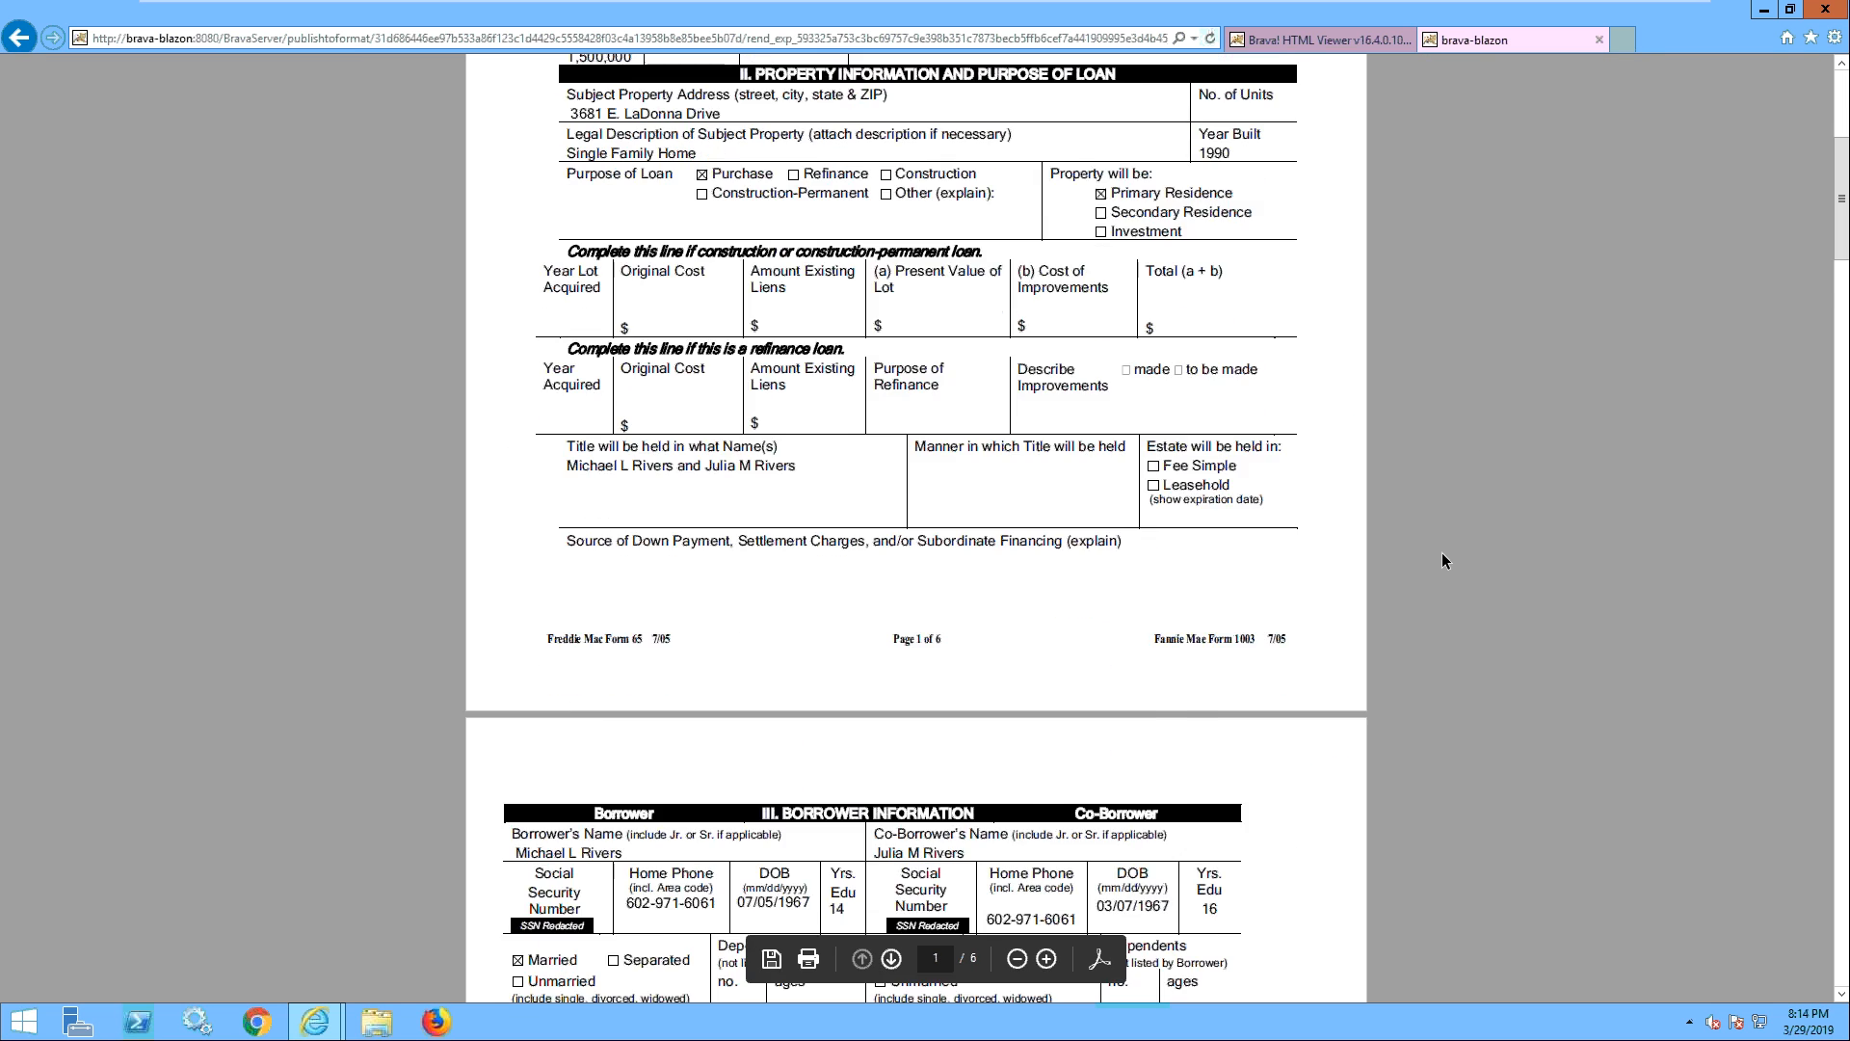
pyautogui.scroll(-6, 1442, 560)
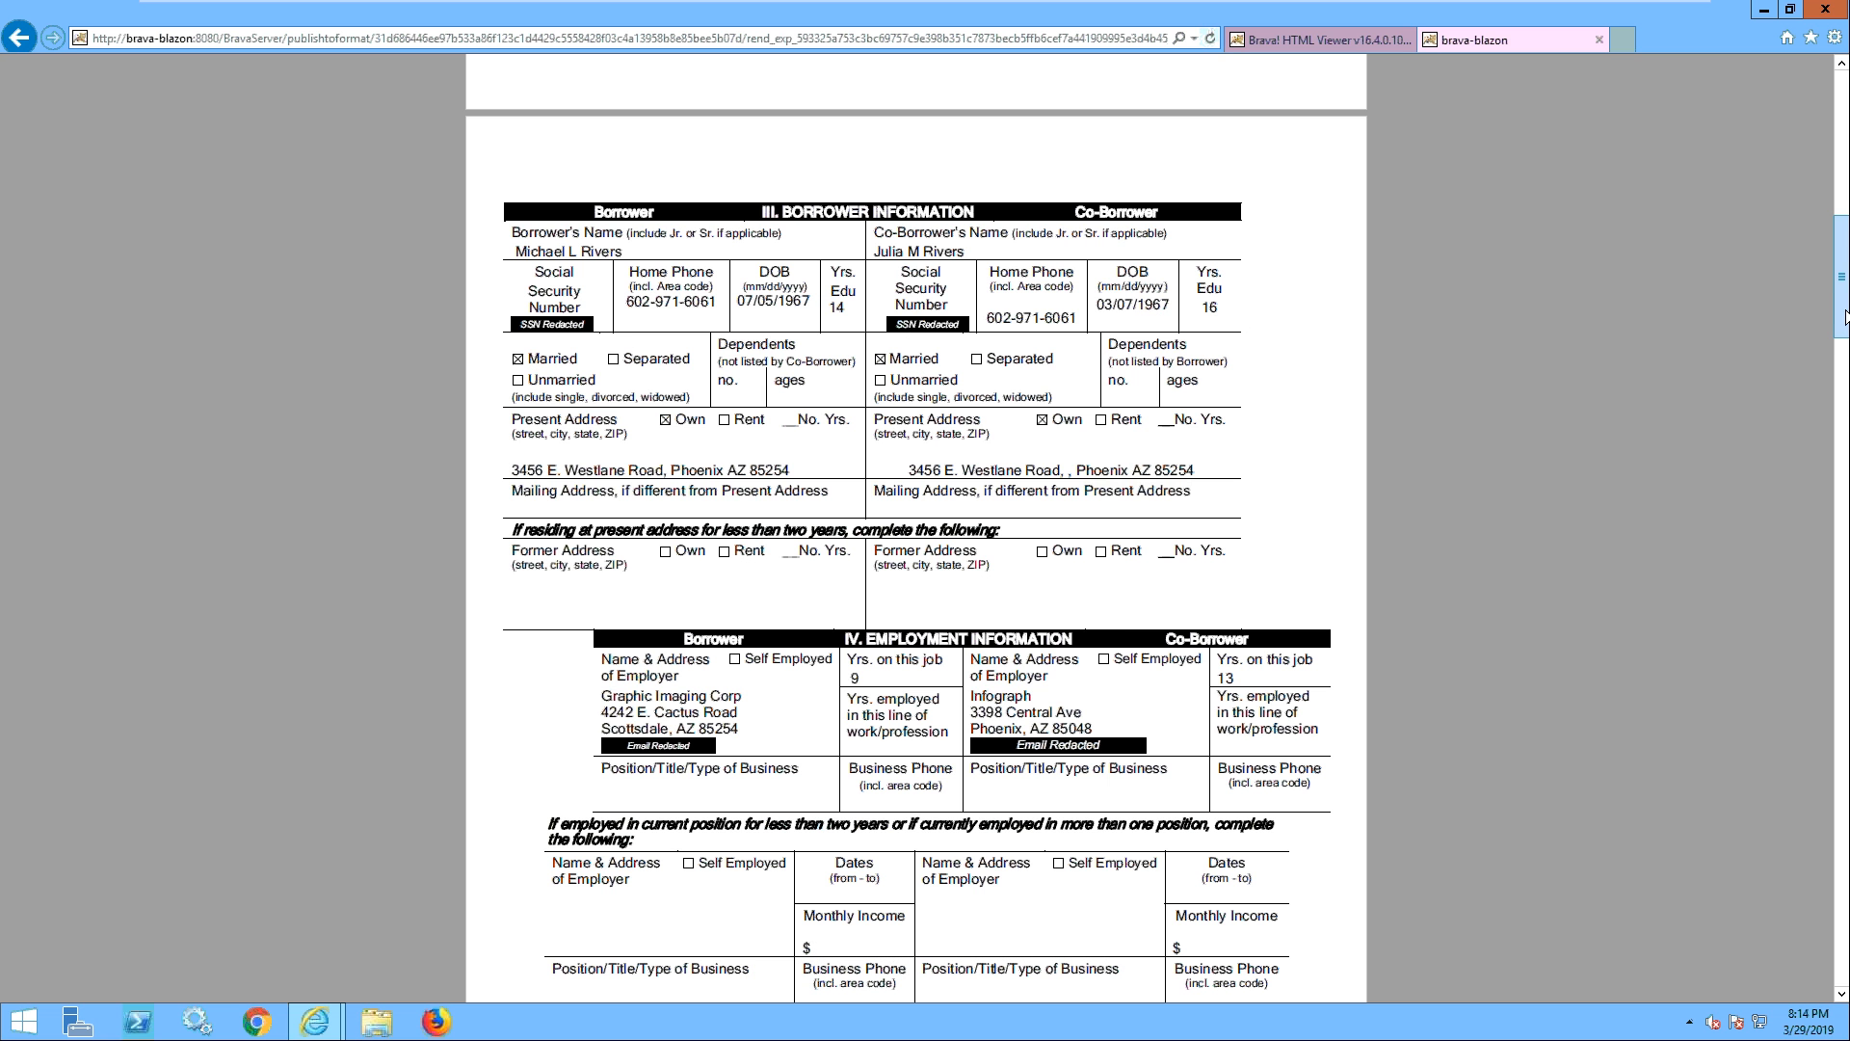
pyautogui.moveTo(1841, 310); pyautogui.dragTo(1843, 616)
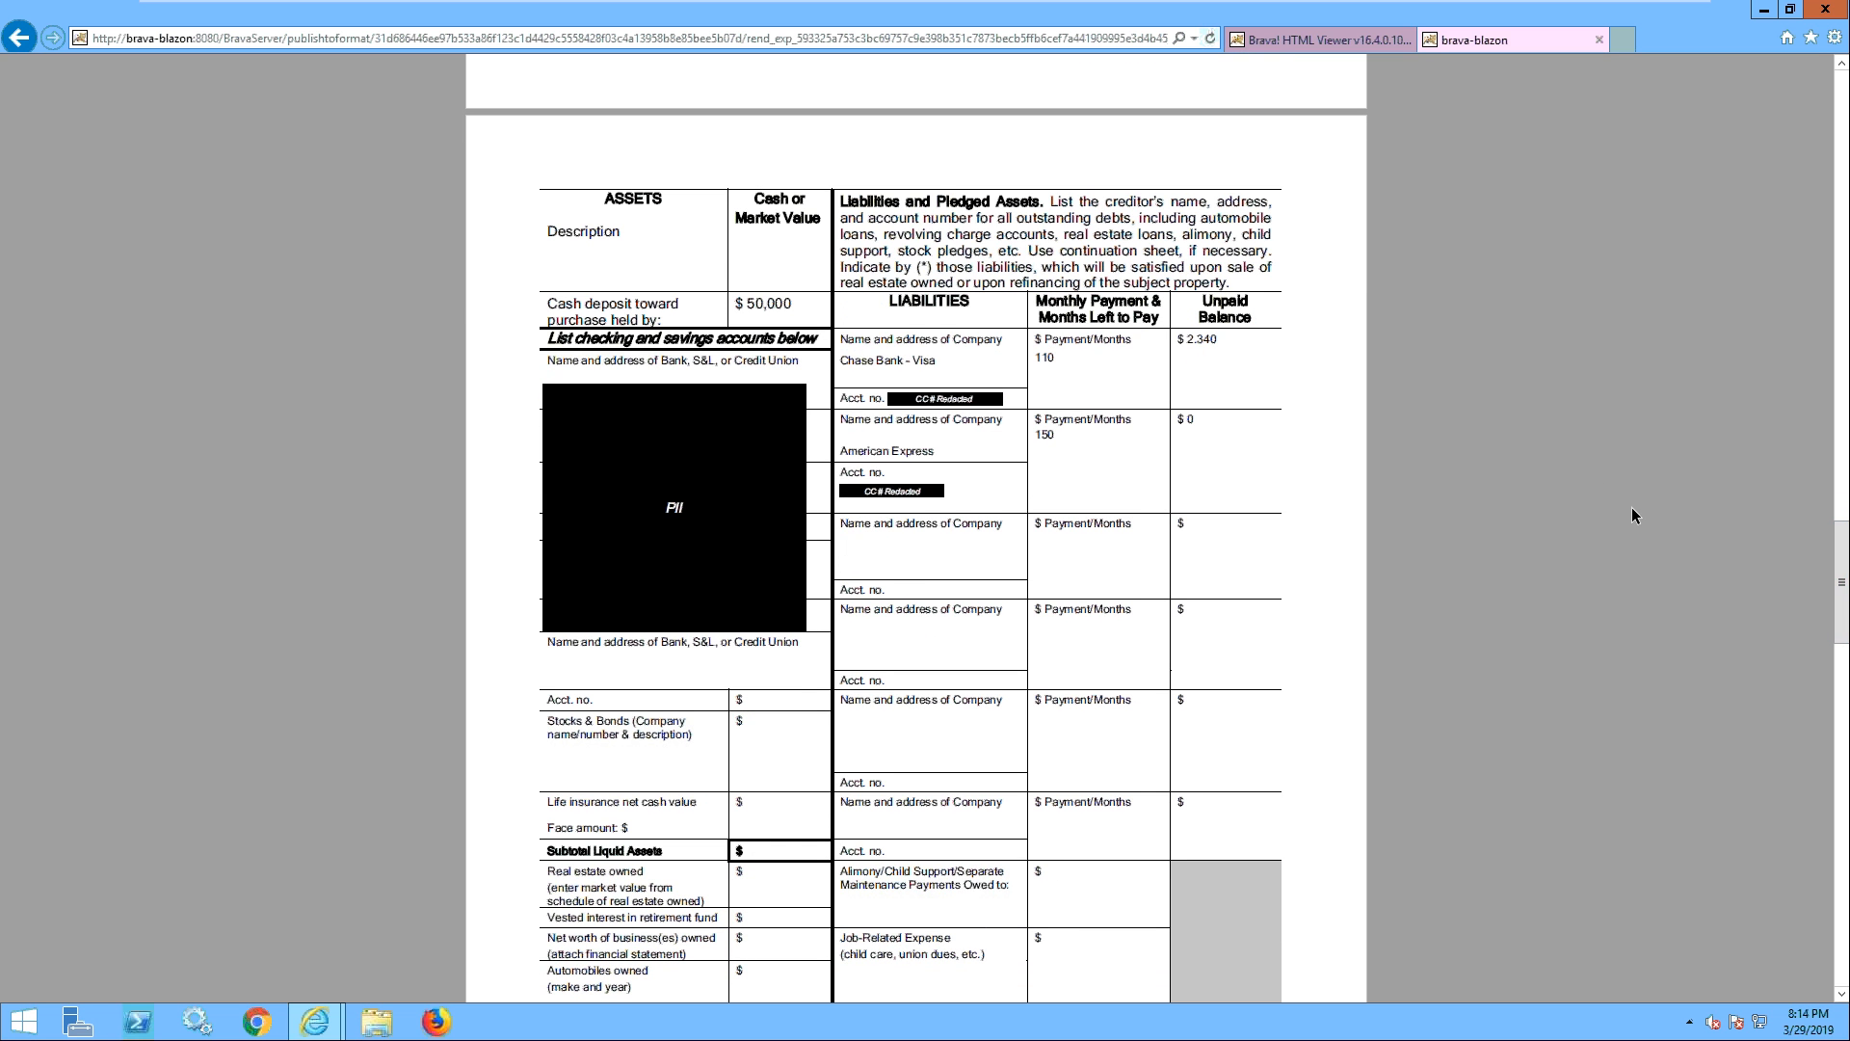
pyautogui.moveTo(1846, 552); pyautogui.dragTo(1836, 930)
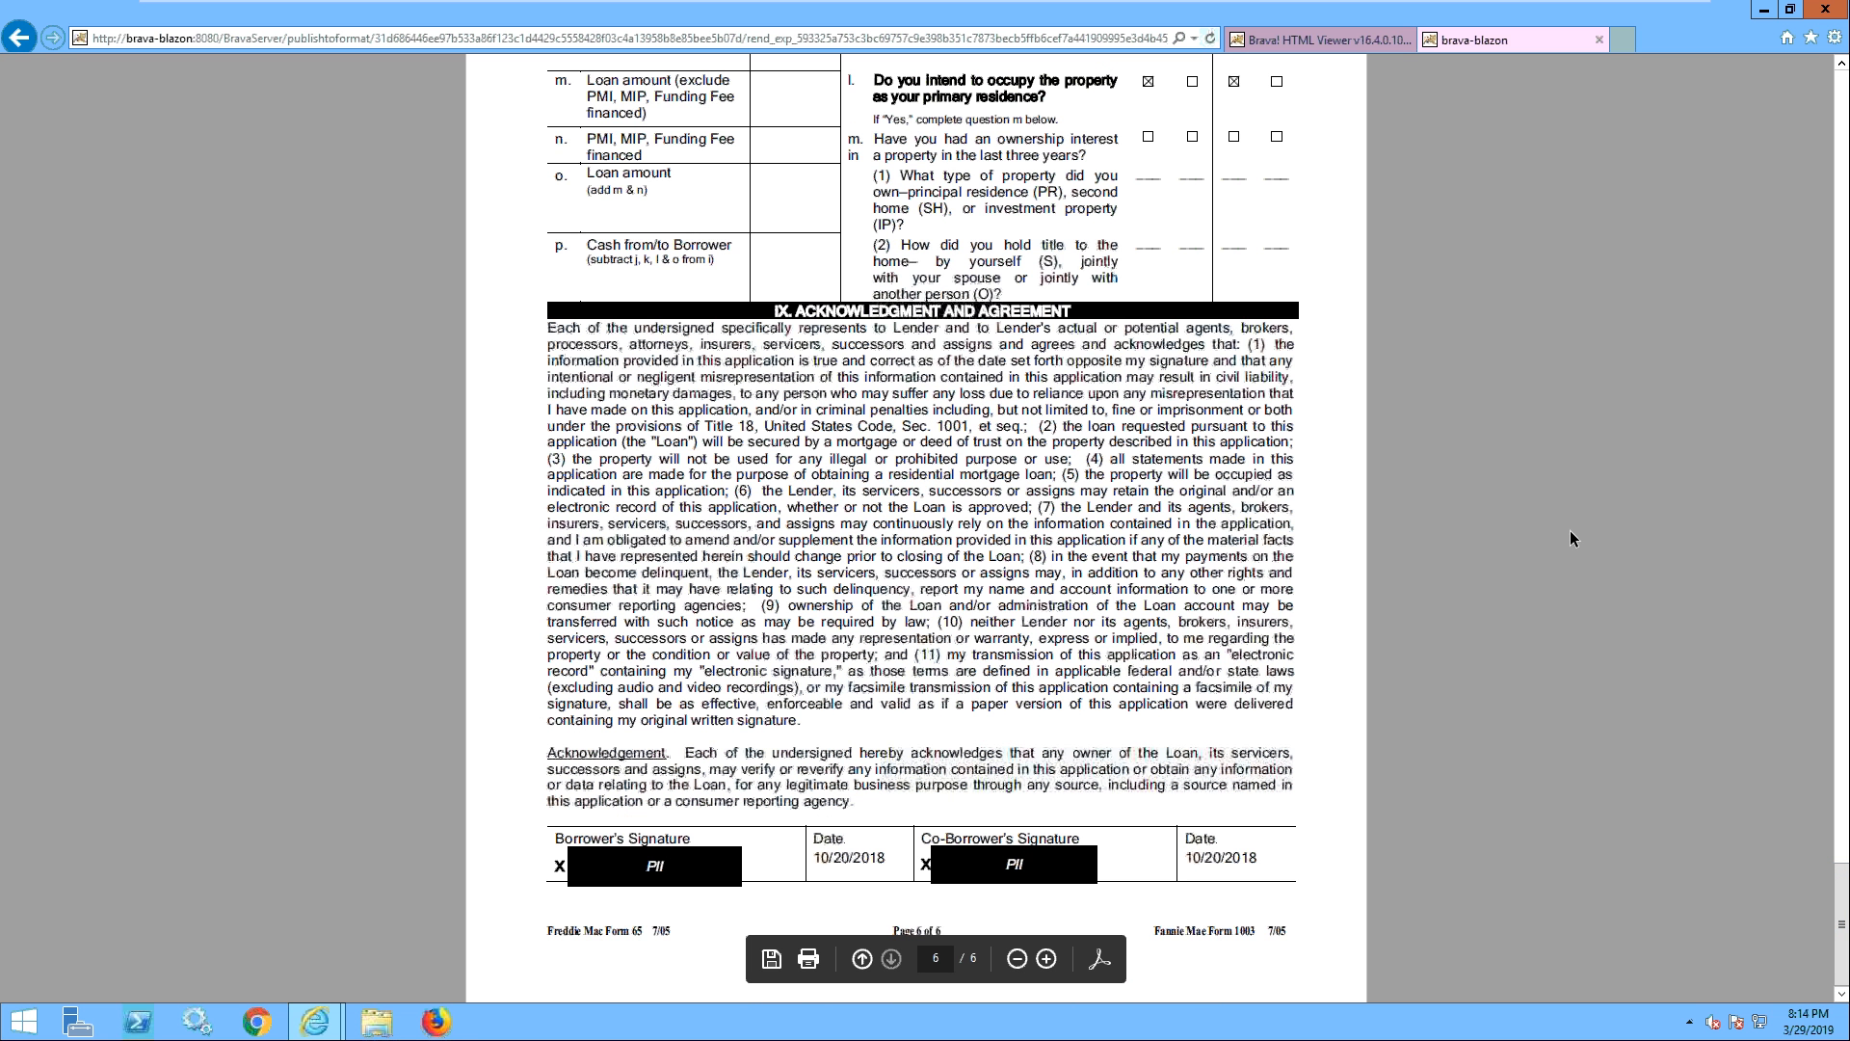
# - Search the published PDF for "@" to check for e-mail addresses remaining under the redactions
pyautogui.moveTo(1841, 915); pyautogui.dragTo(1847, 258)
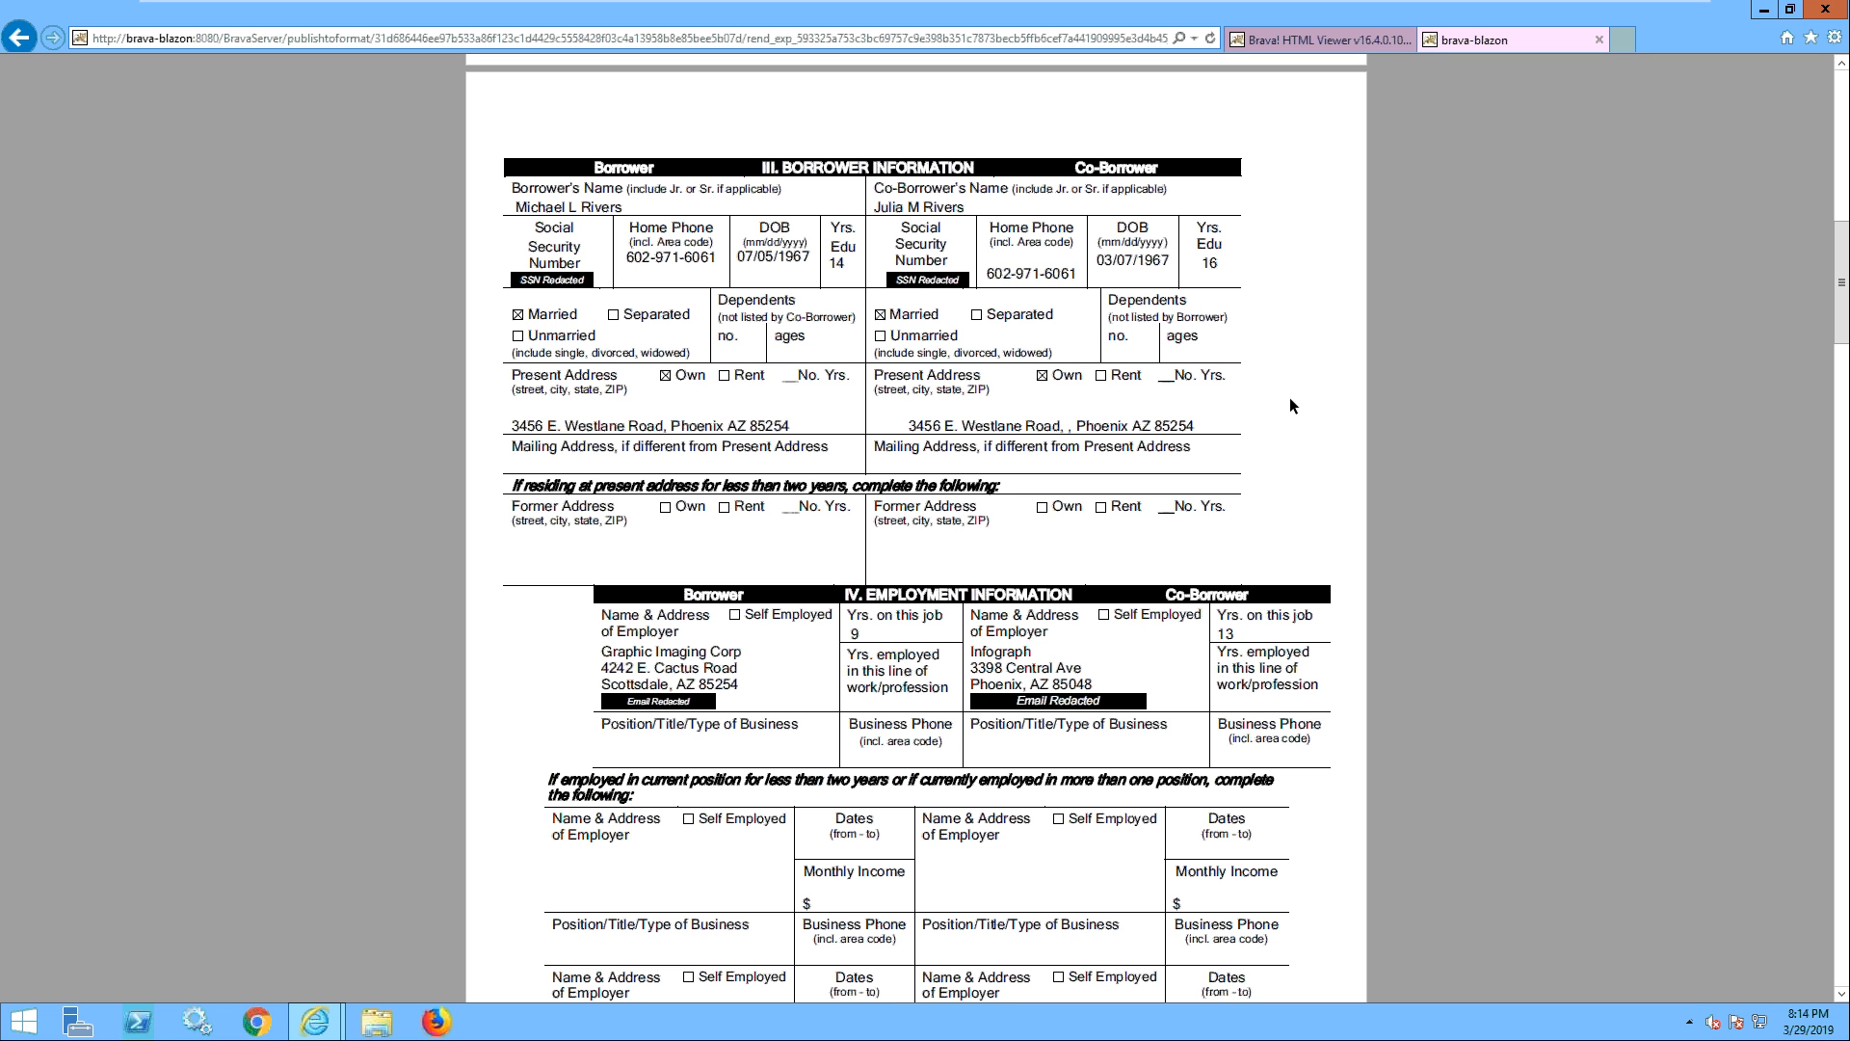
pyautogui.hotkey('ctrl', 'f')
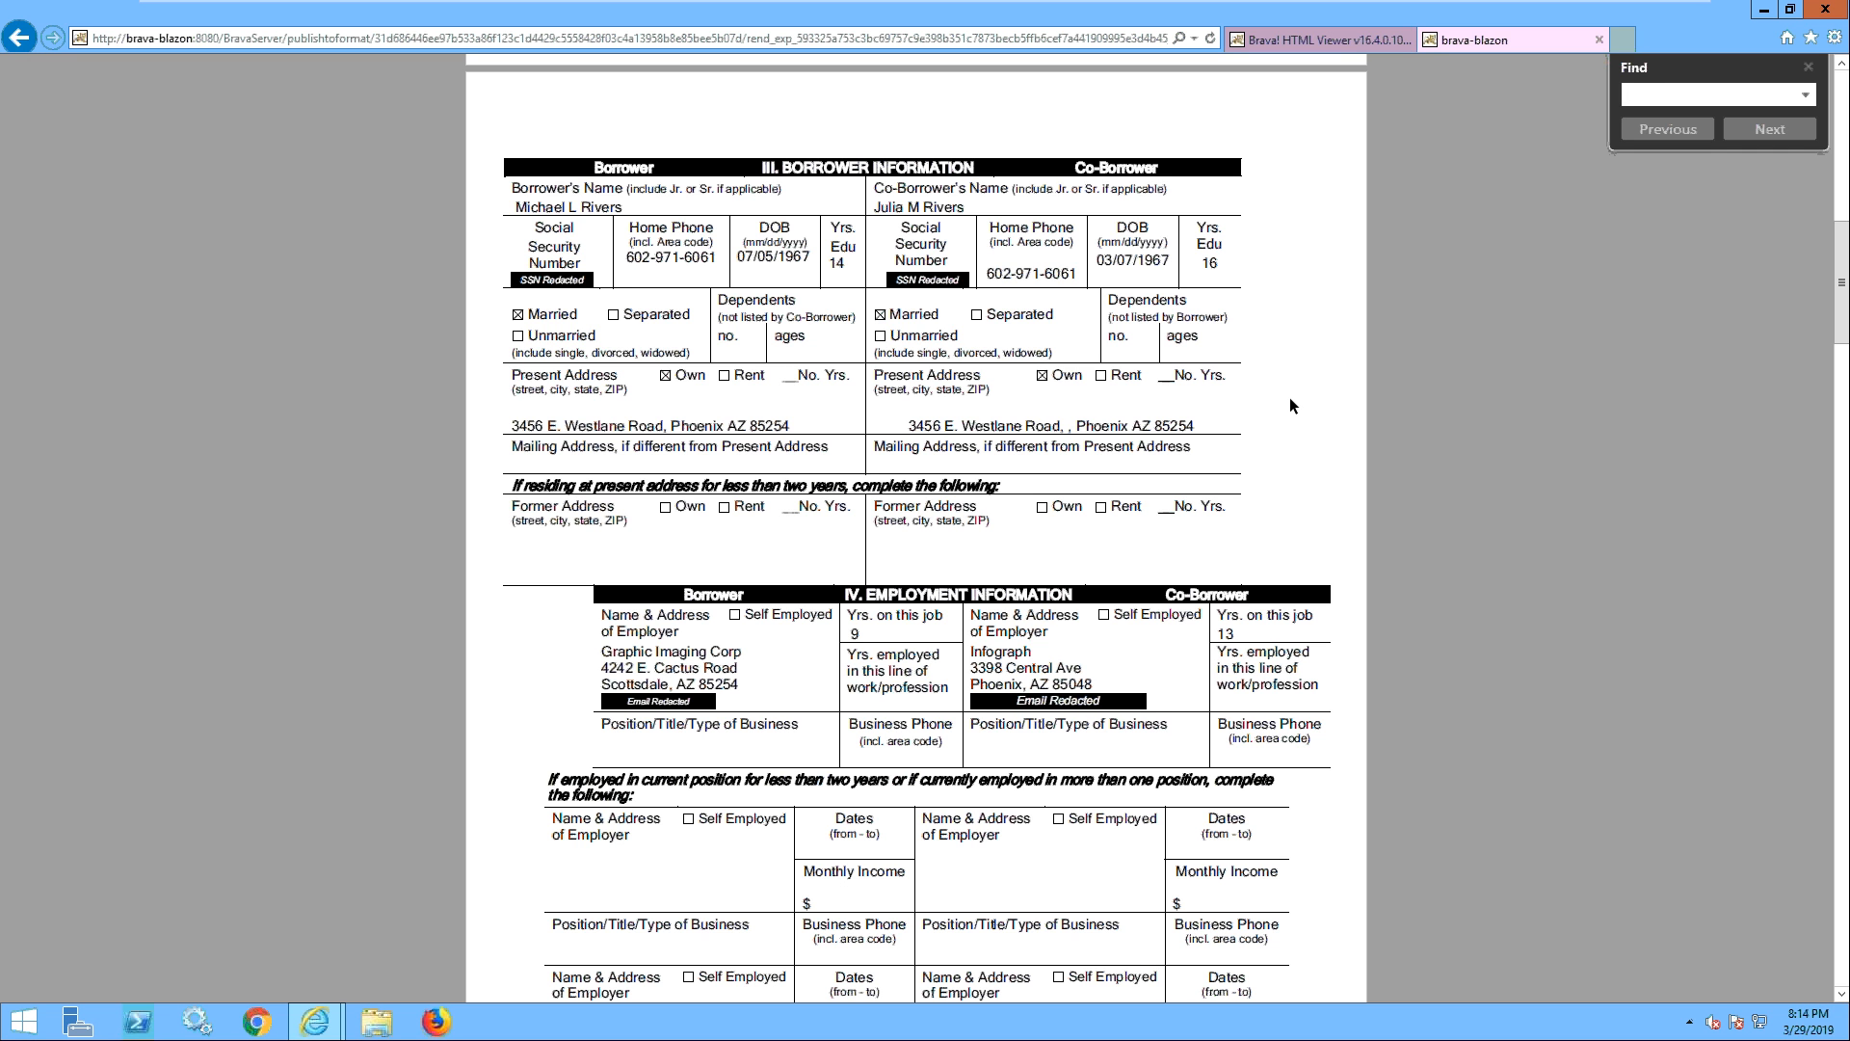
pyautogui.write('@')
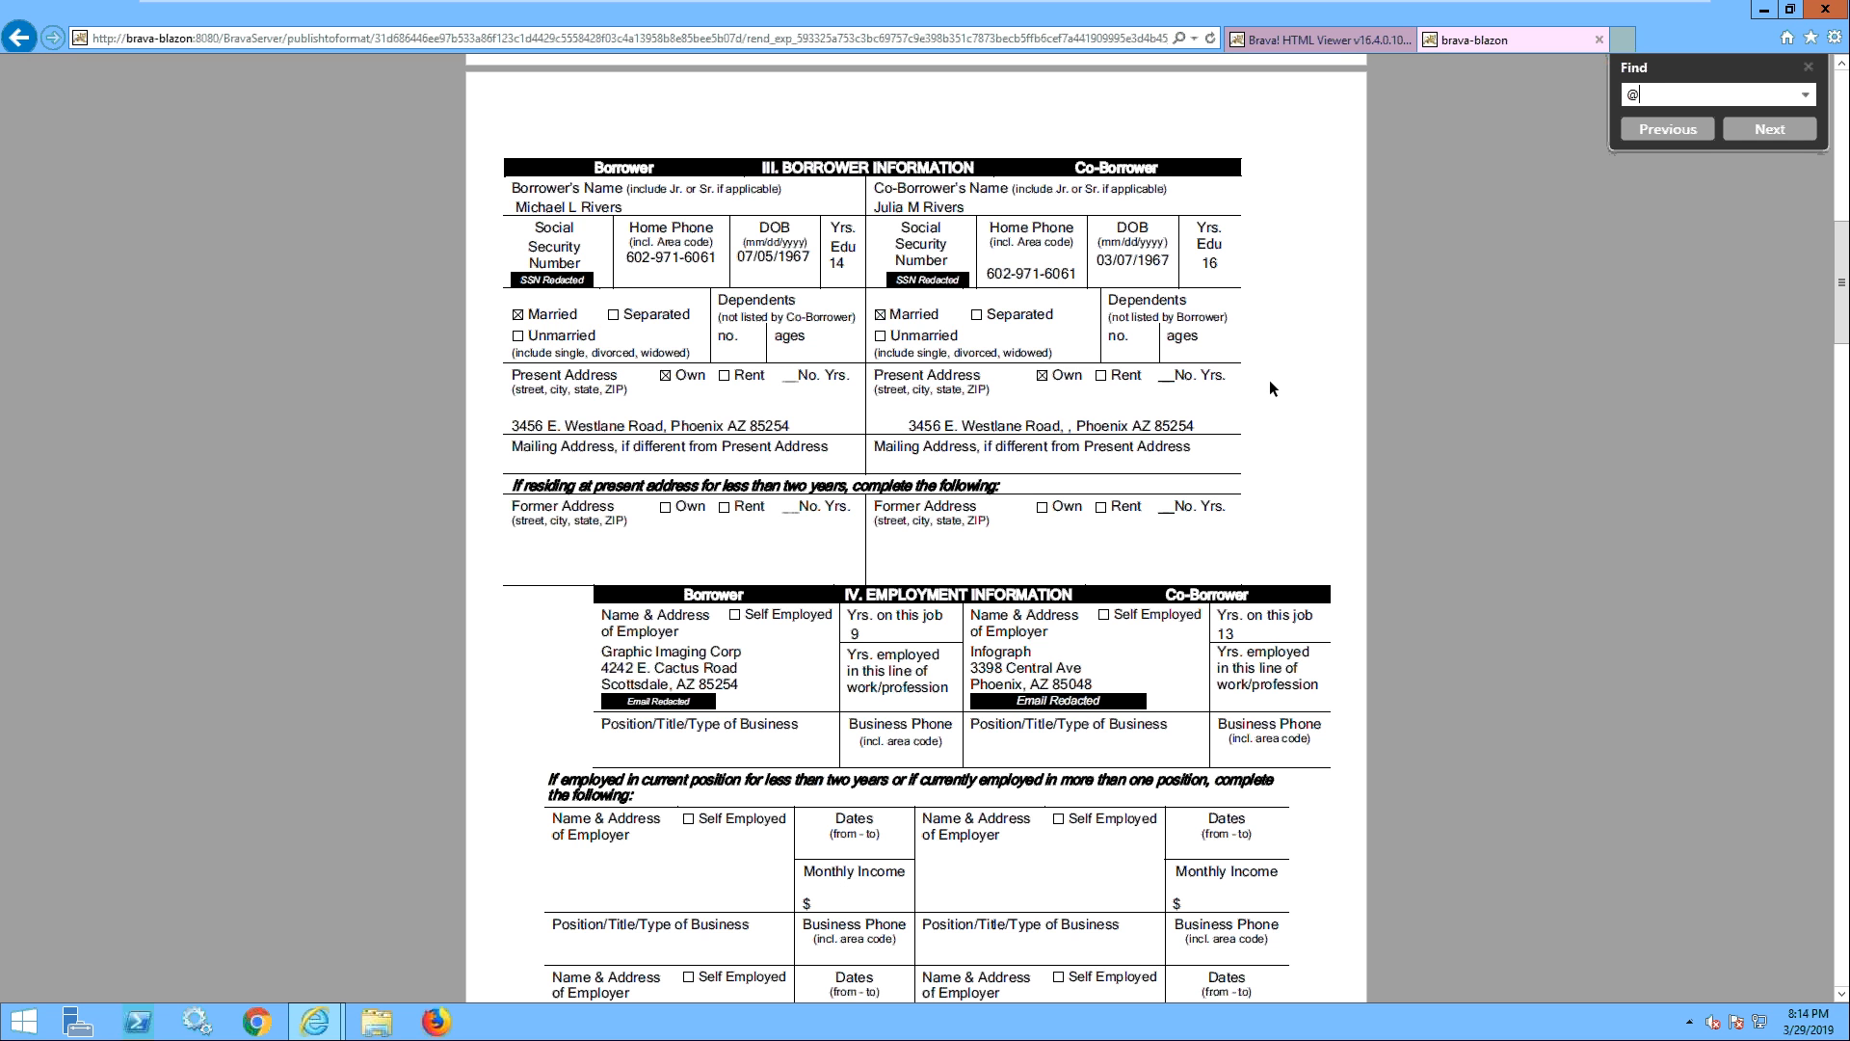
pyautogui.click(1772, 130)
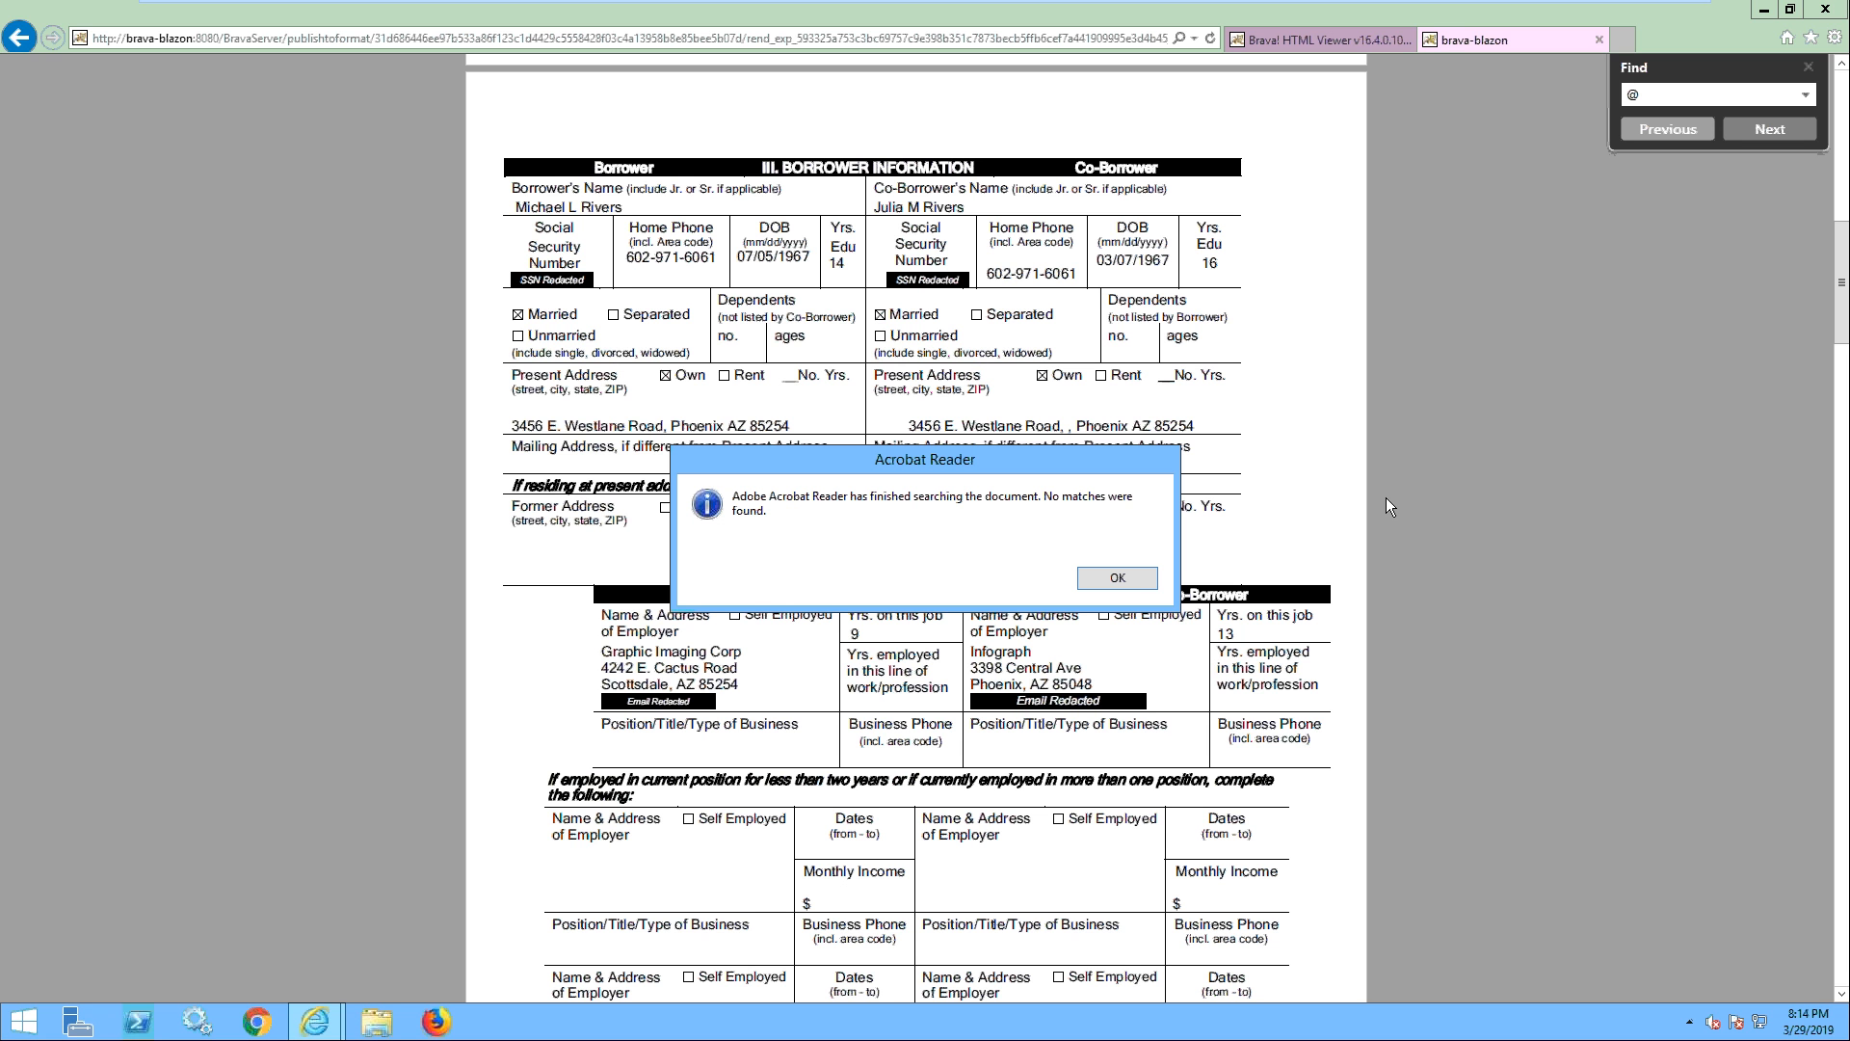
pyautogui.click(1132, 584)
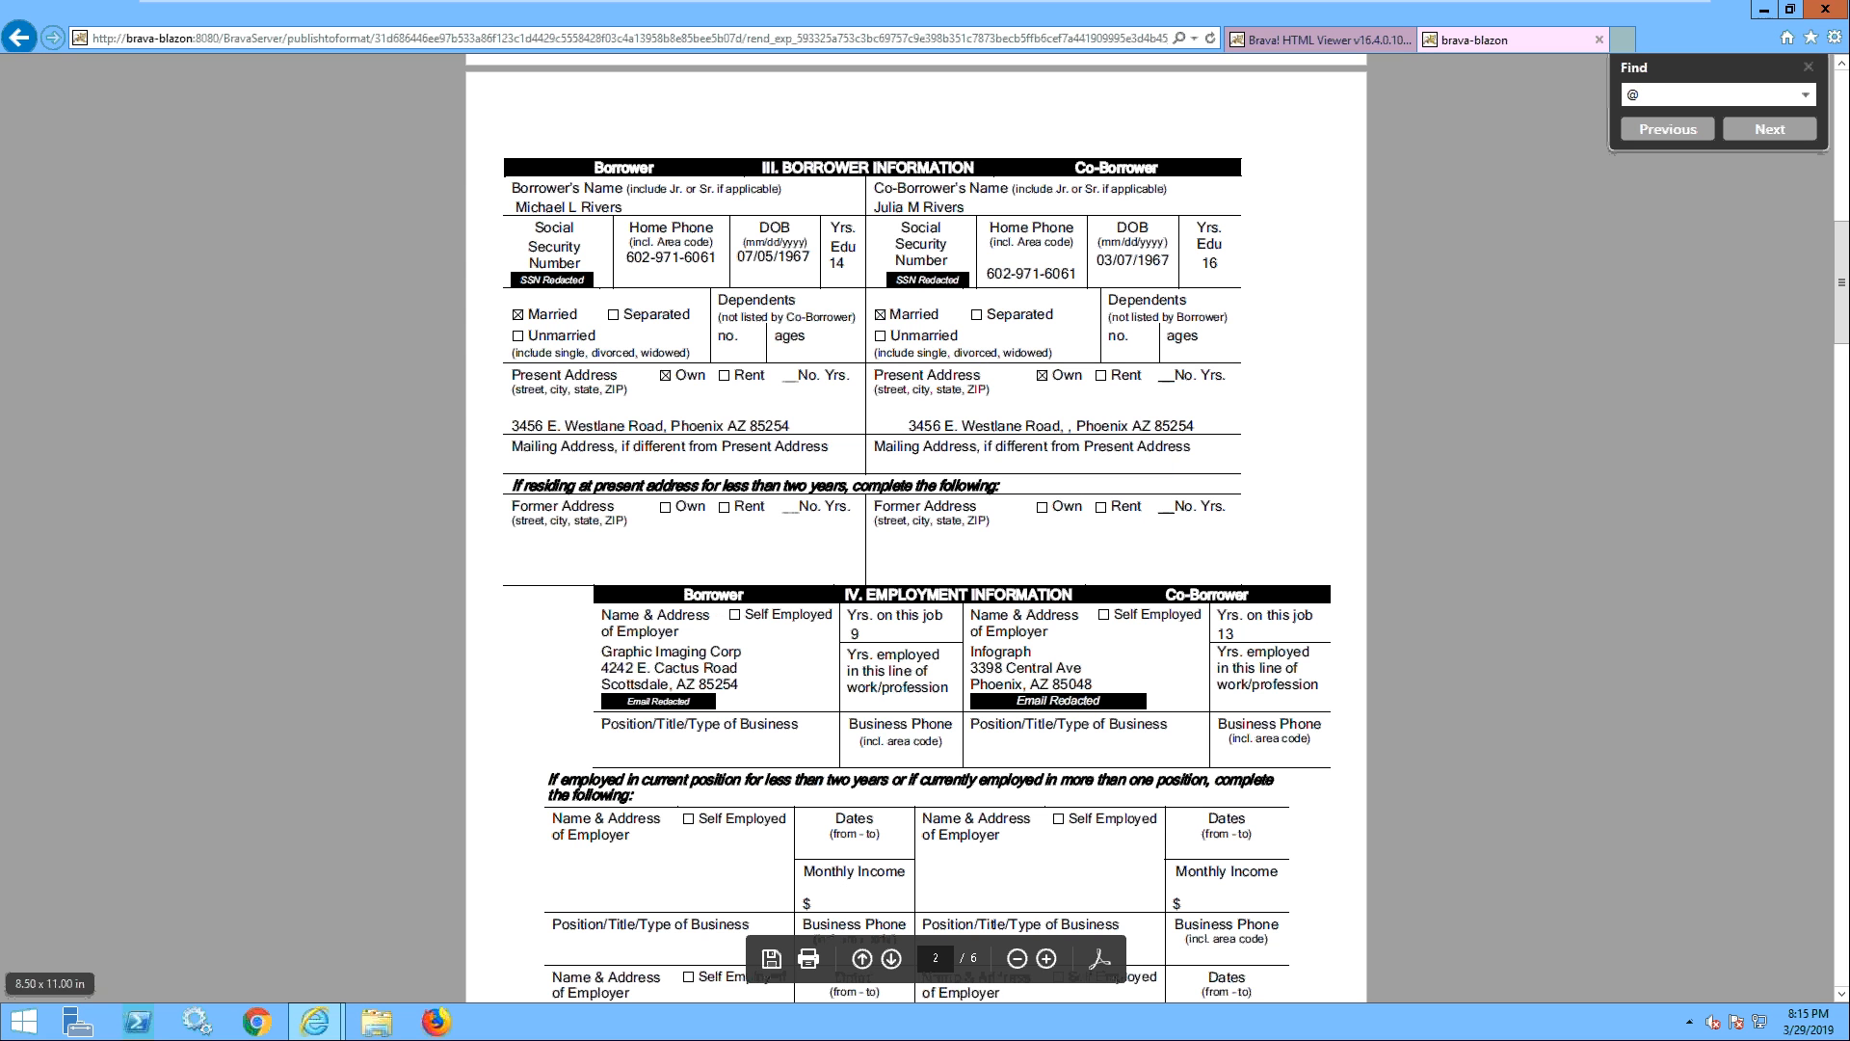